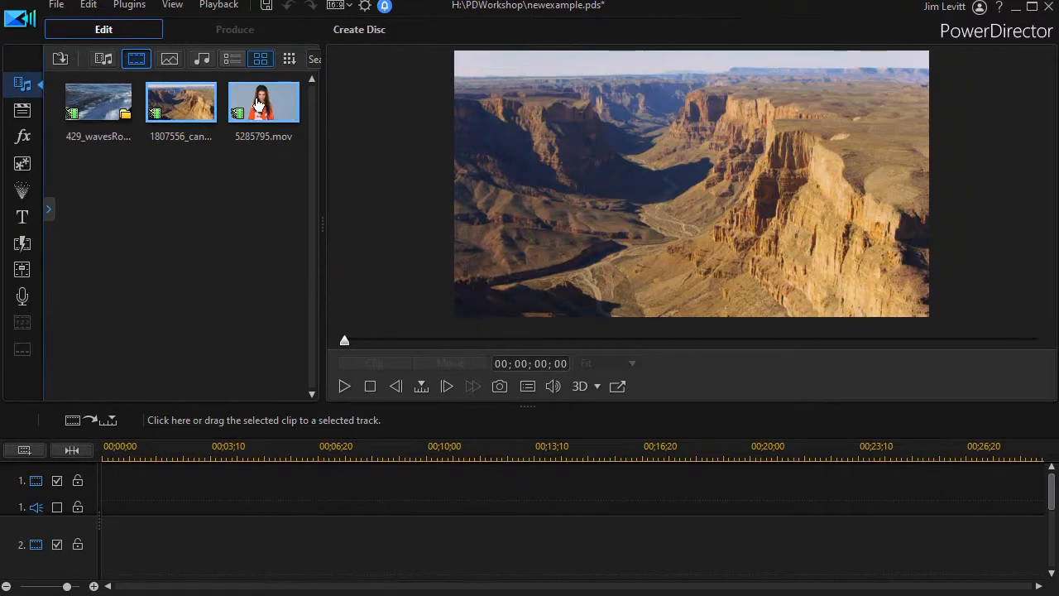
Step: Place the 5285795.mov clip at the start of track 1 and open it in the PiP Designer
{"action": "left_click_drag", "start_coordinate": [263, 108], "coordinate": [94, 505]}
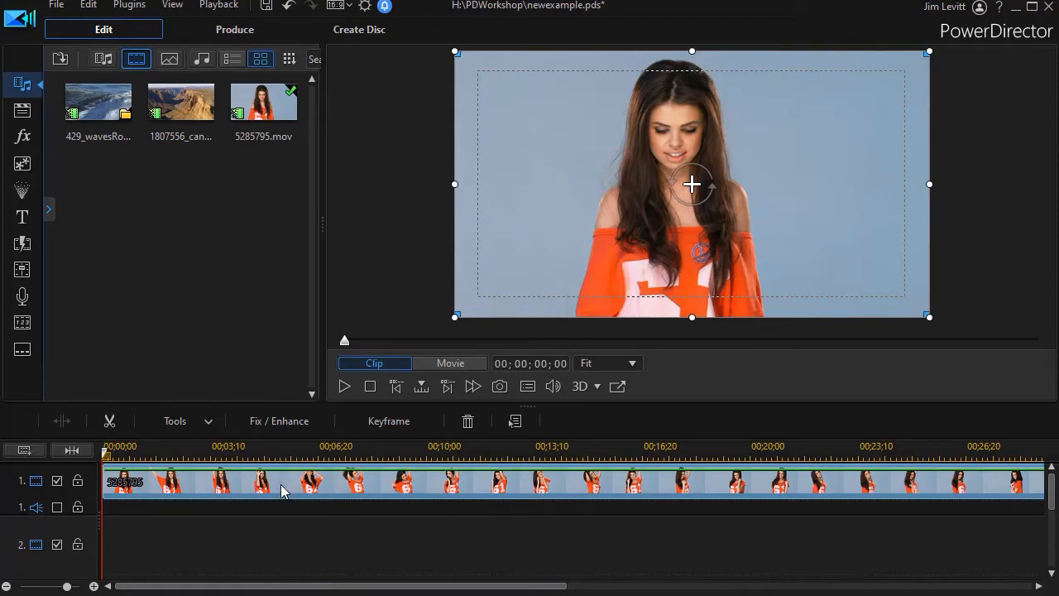
{"action": "double_click", "coordinate": [282, 489]}
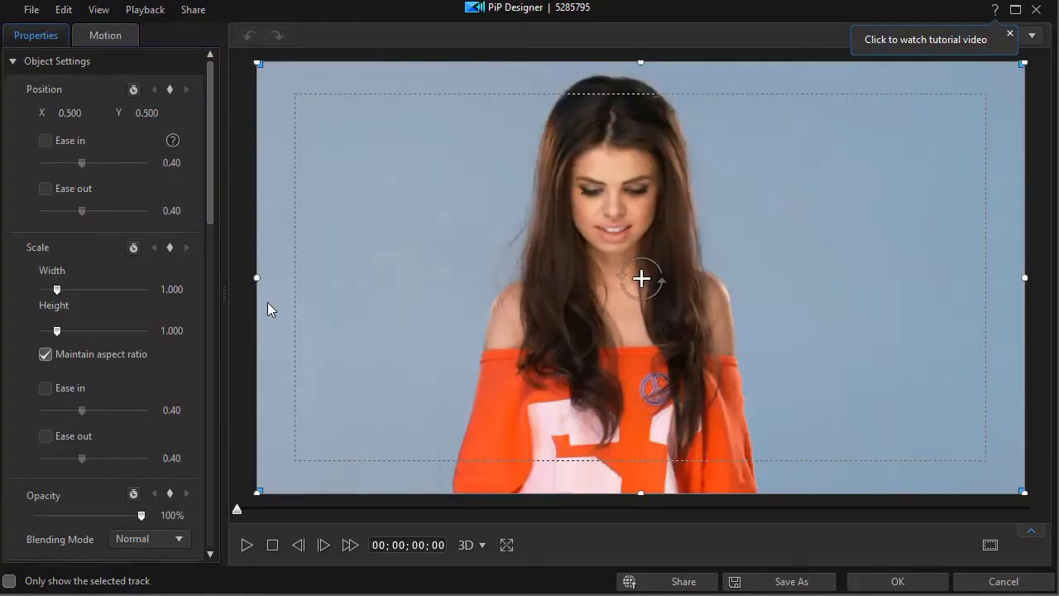
Step: Enable Chroma Key for the clip and sample the light-blue background beside the woman as the key color
{"action": "left_click_drag", "start_coordinate": [208, 212], "coordinate": [185, 367]}
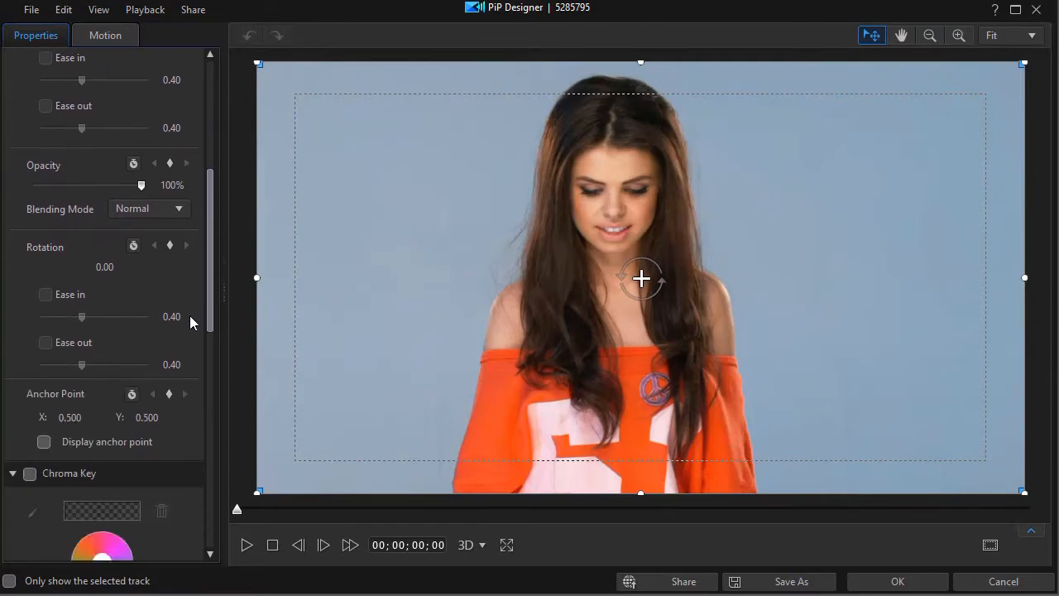
{"action": "scroll", "coordinate": [225, 348], "scroll_direction": "down", "scroll_amount": 3}
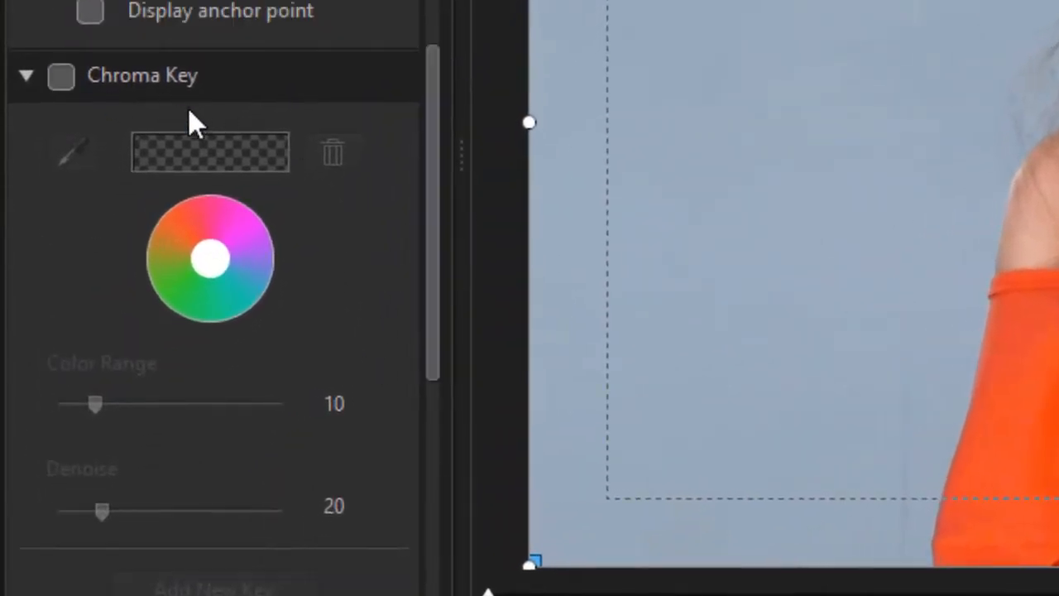
{"action": "left_click", "coordinate": [62, 81]}
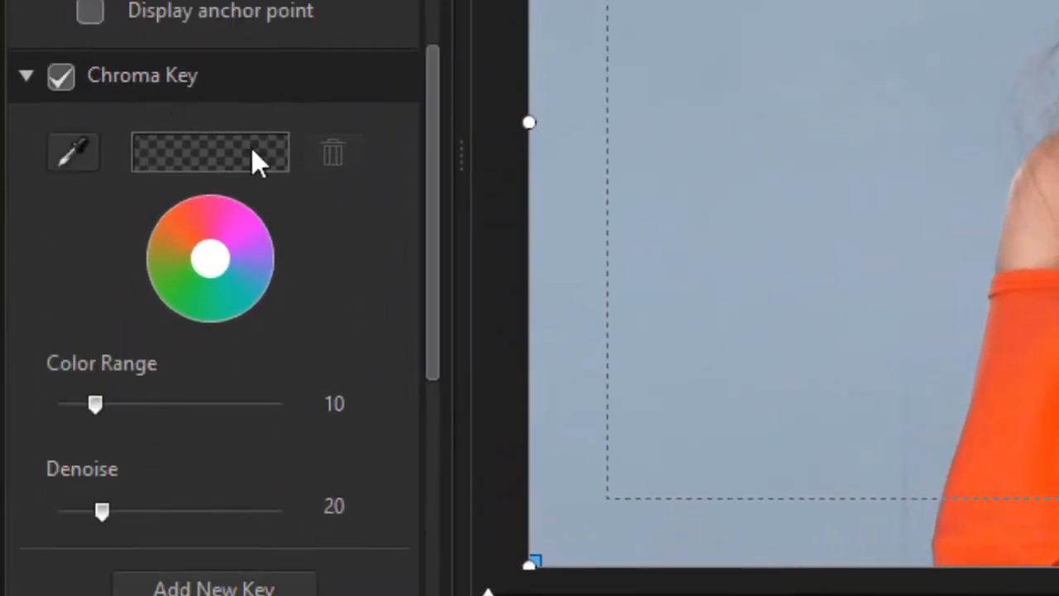
{"action": "left_click", "coordinate": [72, 156]}
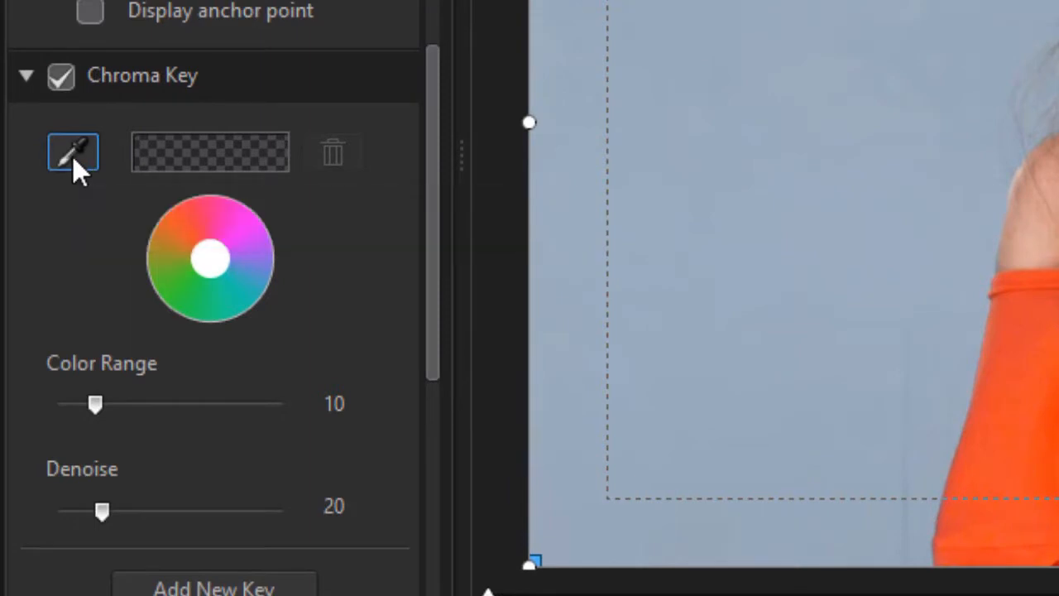
{"action": "left_click", "coordinate": [853, 147]}
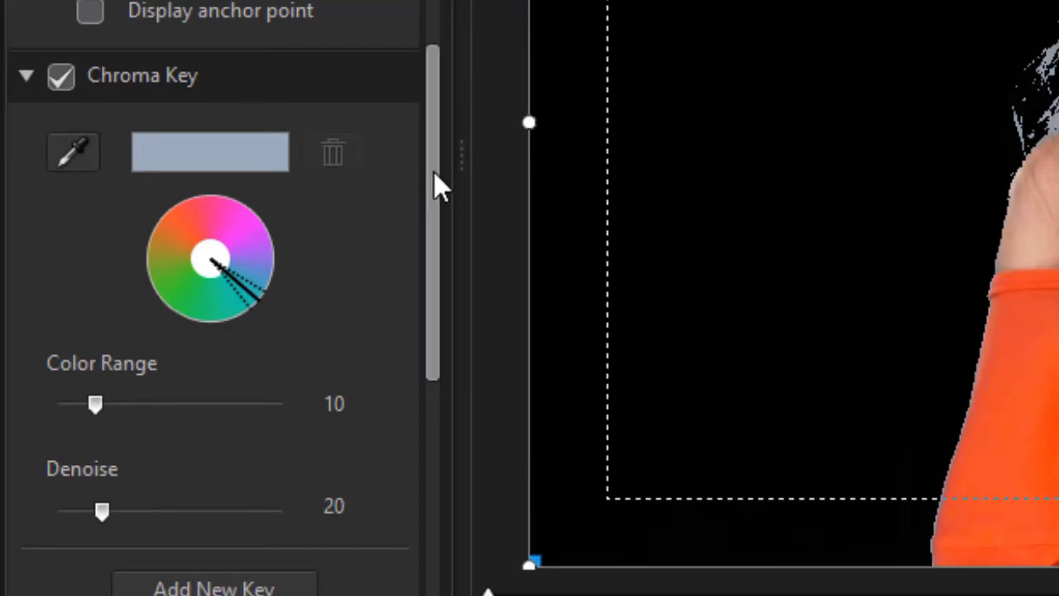
Step: Add a second chroma key sampled from the leftover blue background, set its Color Range to 38, and apply the changes
{"action": "left_click_drag", "start_coordinate": [434, 182], "coordinate": [429, 217]}
{"action": "scroll", "coordinate": [402, 282], "scroll_direction": "down", "scroll_amount": 3}
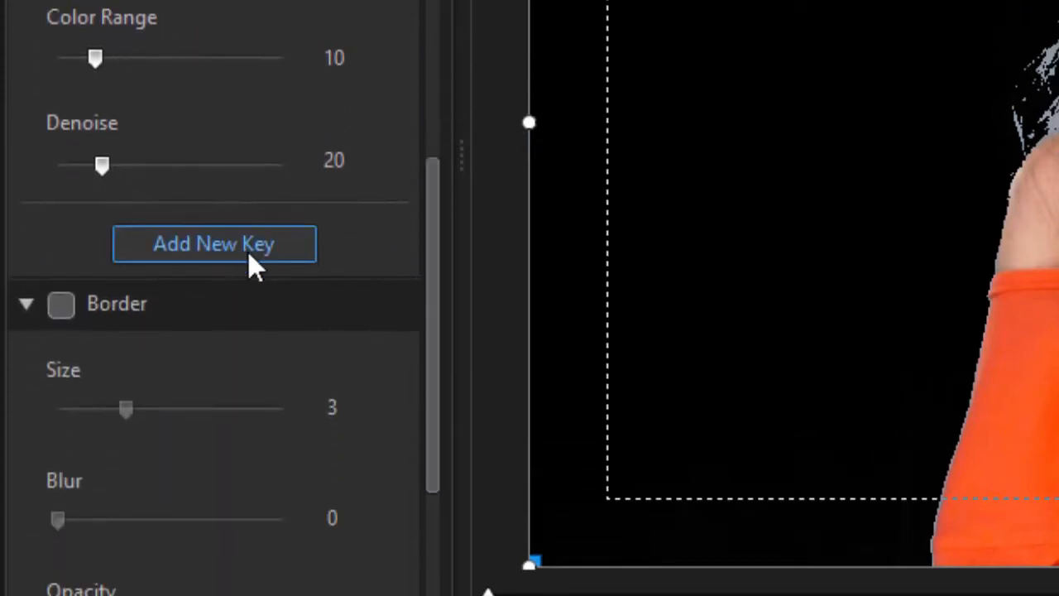
{"action": "left_click", "coordinate": [255, 242]}
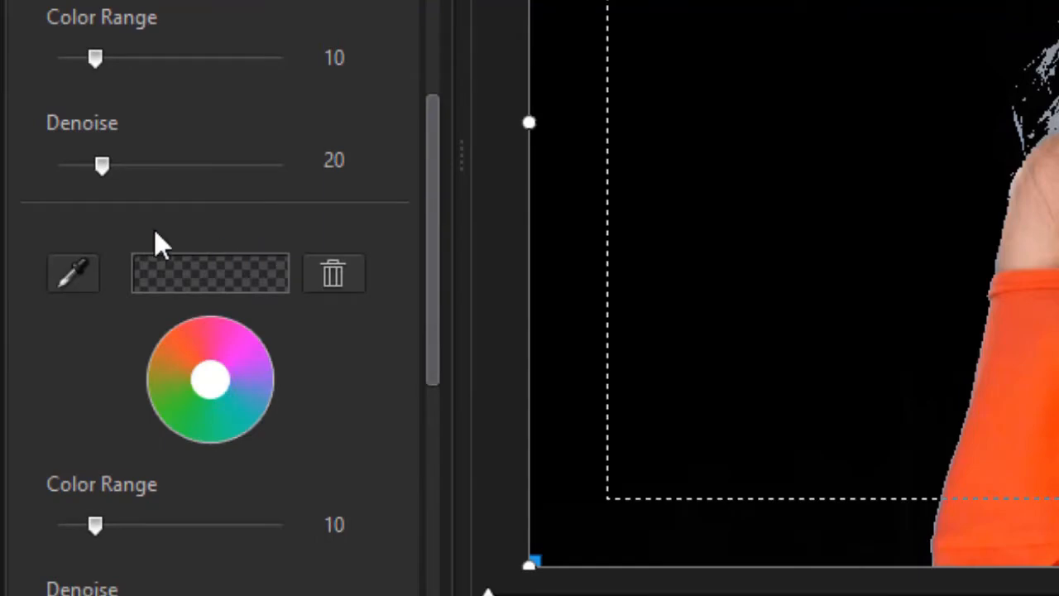
{"action": "left_click", "coordinate": [75, 284]}
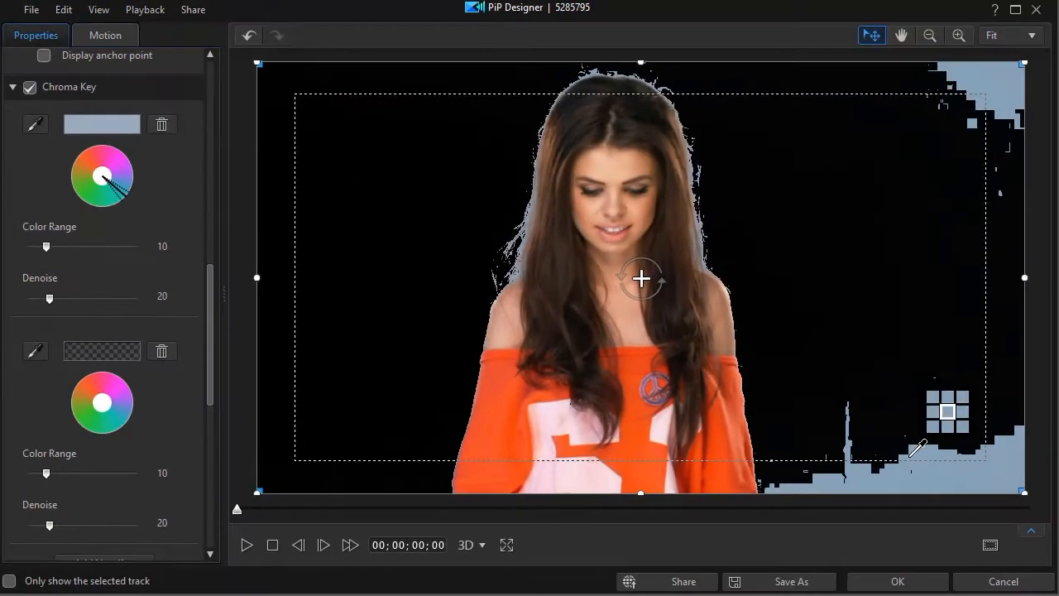
{"action": "left_click", "coordinate": [937, 461]}
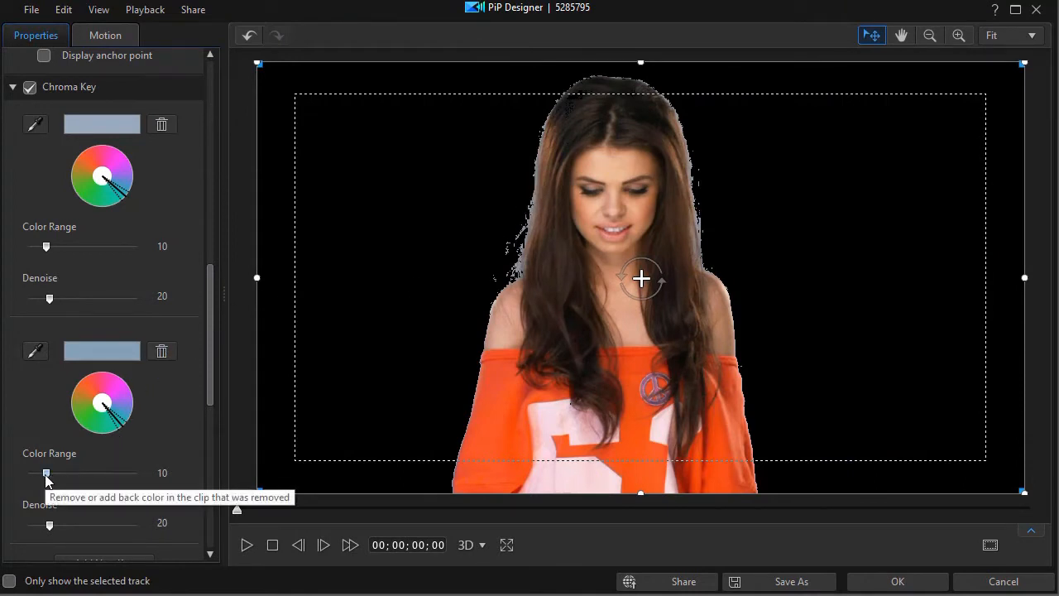
{"action": "left_click_drag", "start_coordinate": [51, 478], "coordinate": [102, 480]}
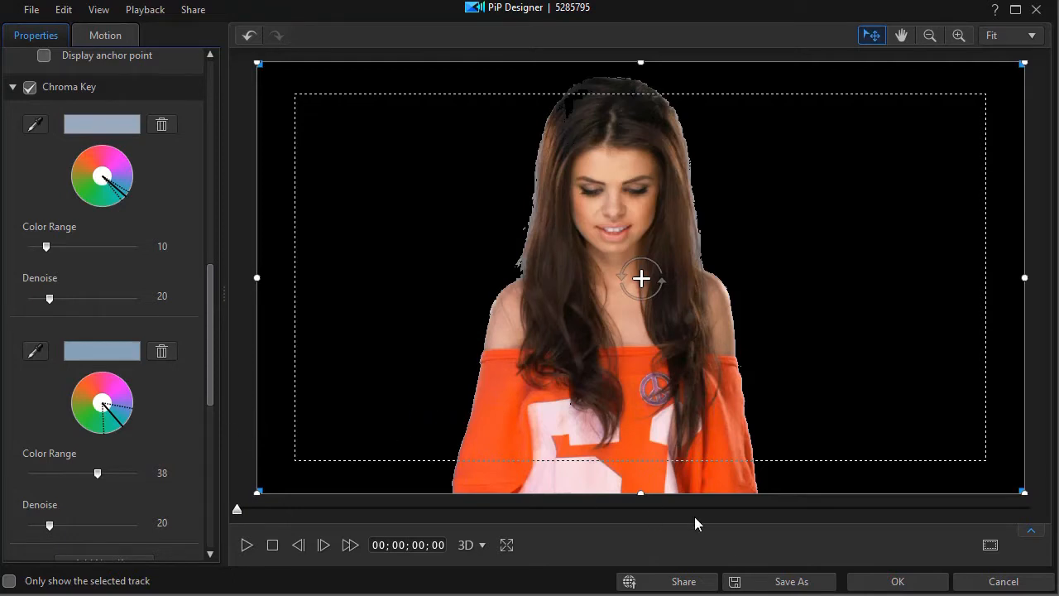
{"action": "left_click", "coordinate": [891, 583]}
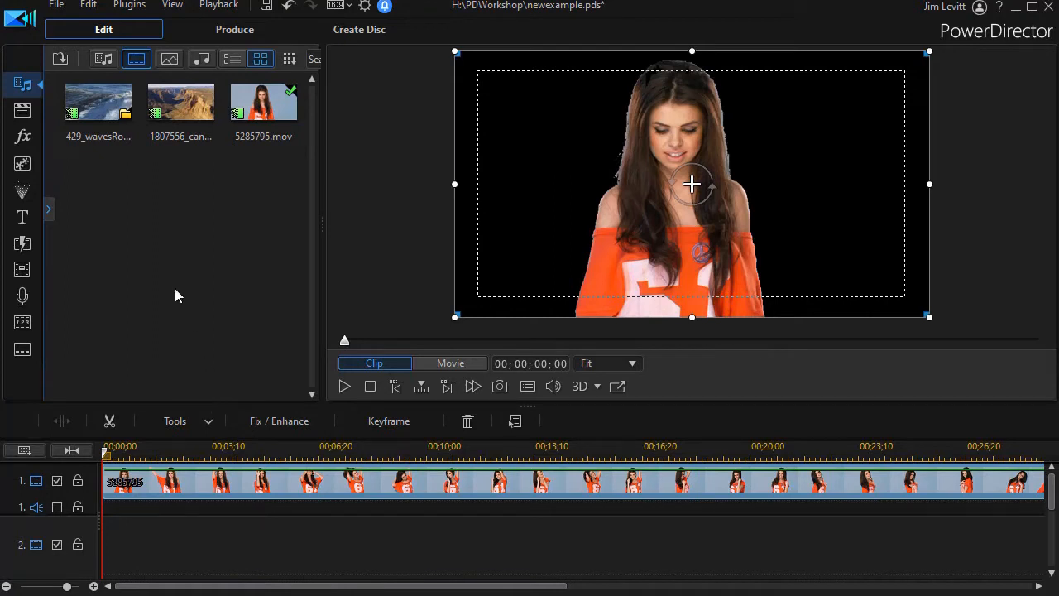
Step: Place the 429_wavesRollingIn_HD_Footage clip at the start of track 2, below the keyed clip
{"action": "left_click_drag", "start_coordinate": [97, 110], "coordinate": [147, 526]}
{"action": "left_click_drag", "start_coordinate": [1049, 507], "coordinate": [1050, 484]}
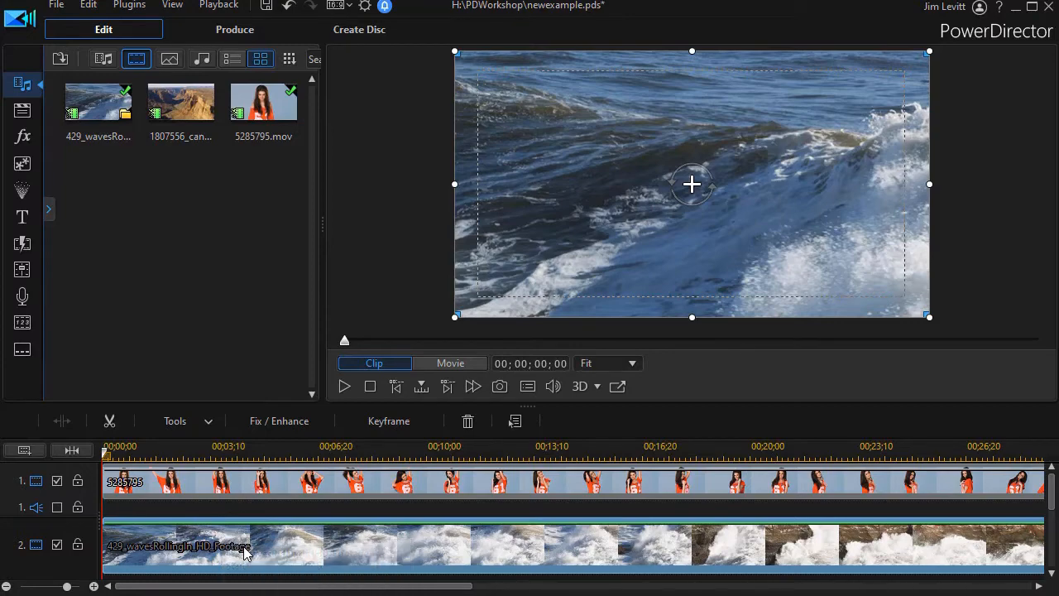
Step: Split the waves clip on track 2 about five seconds in and remove its first part, filling the gap
{"action": "scroll", "coordinate": [279, 548], "scroll_direction": "down", "scroll_amount": 2}
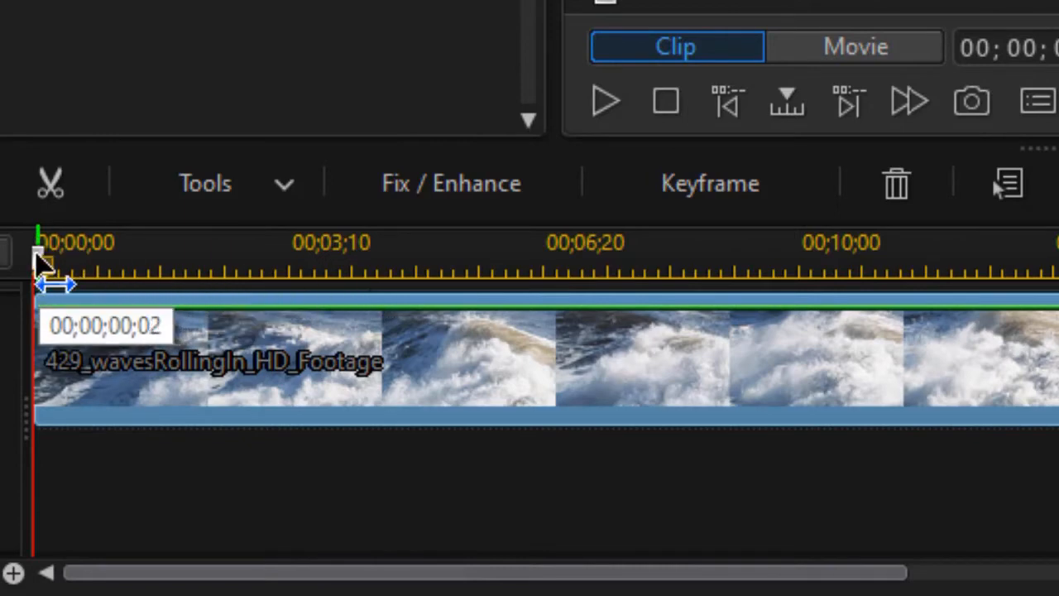
{"action": "left_click", "coordinate": [48, 264]}
{"action": "left_click", "coordinate": [447, 272]}
{"action": "left_click", "coordinate": [331, 377]}
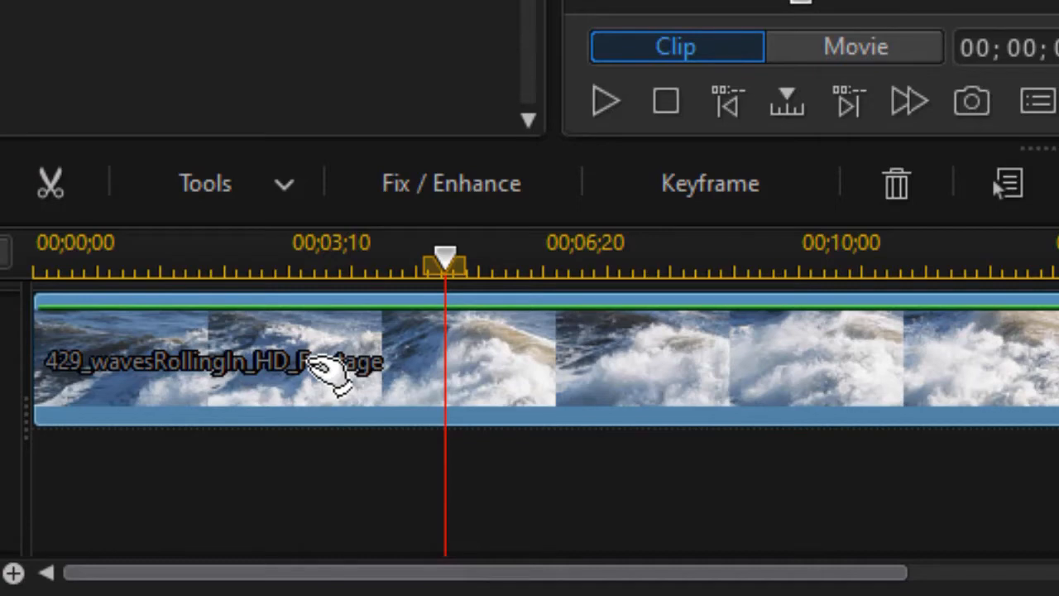
{"action": "key", "text": "ctrl+t"}
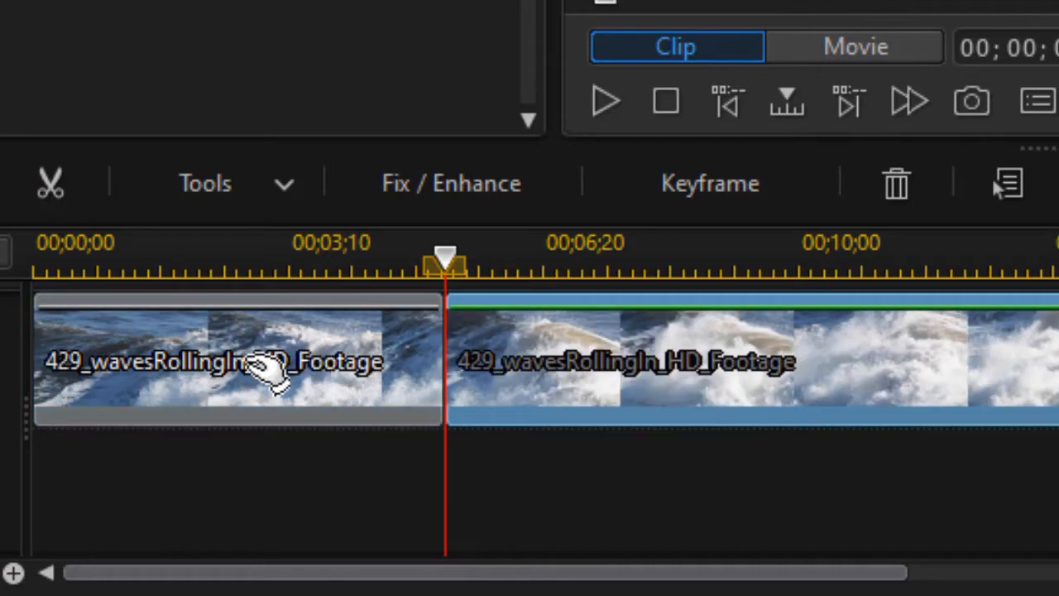
{"action": "left_click", "coordinate": [265, 372]}
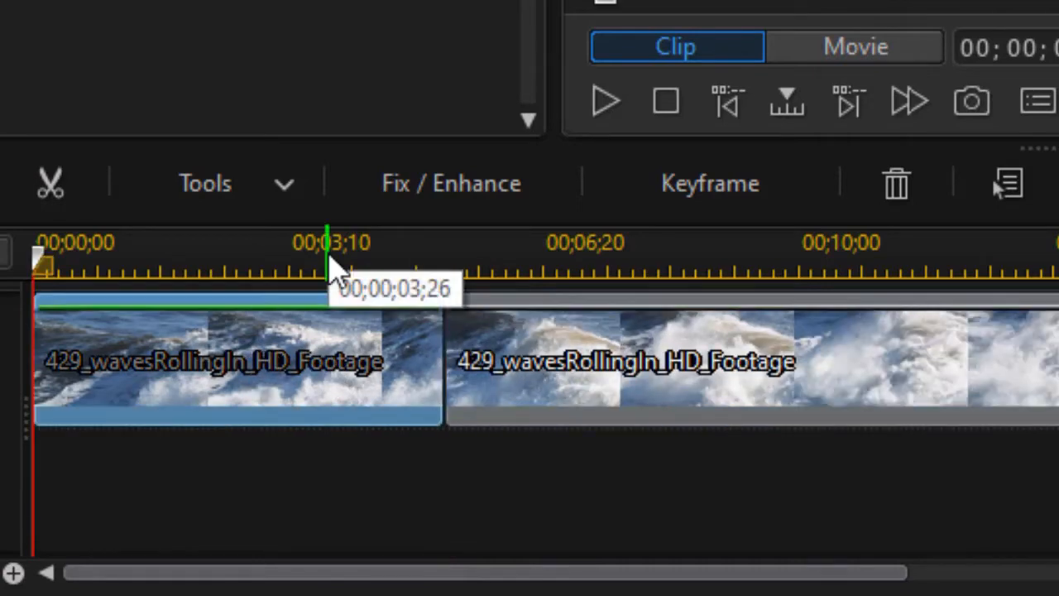
{"action": "key", "text": "Delete"}
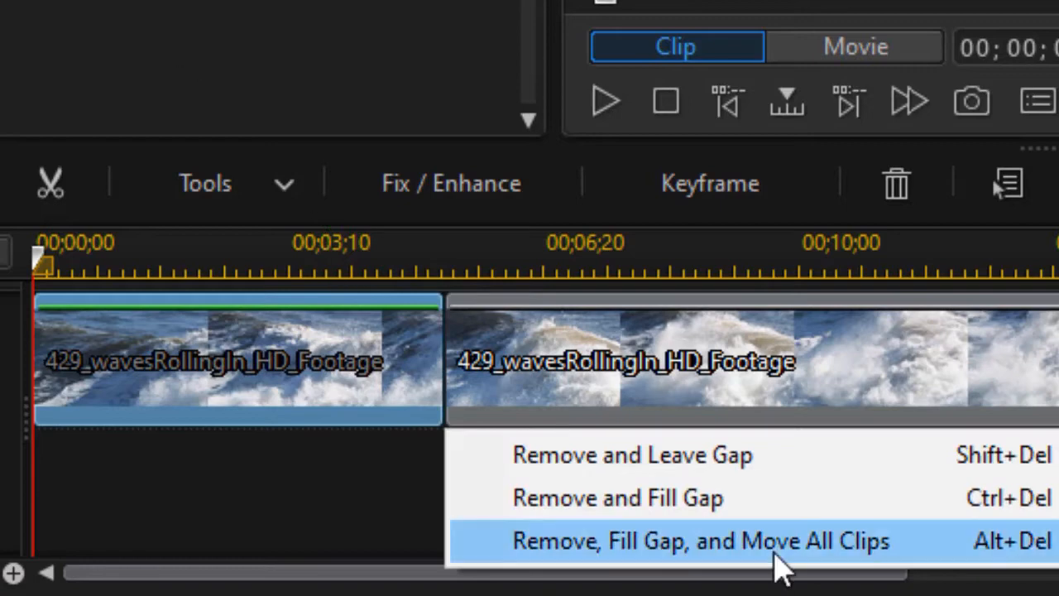
{"action": "left_click", "coordinate": [687, 499]}
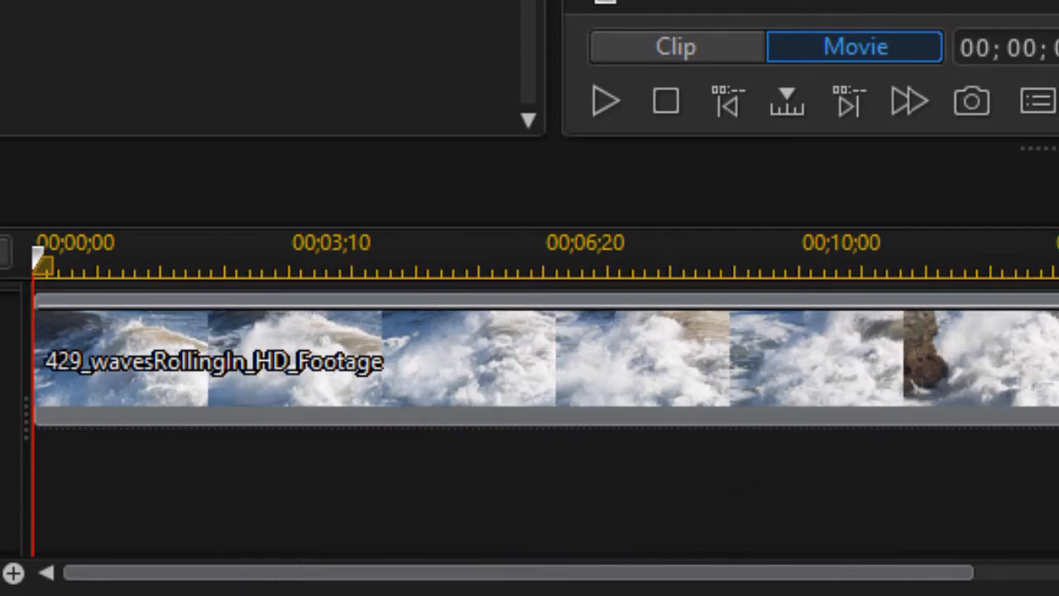
Step: Set the blending mode of the waves clip on track 2 to Multiply
{"action": "scroll", "coordinate": [546, 418], "scroll_direction": "up", "scroll_amount": 3}
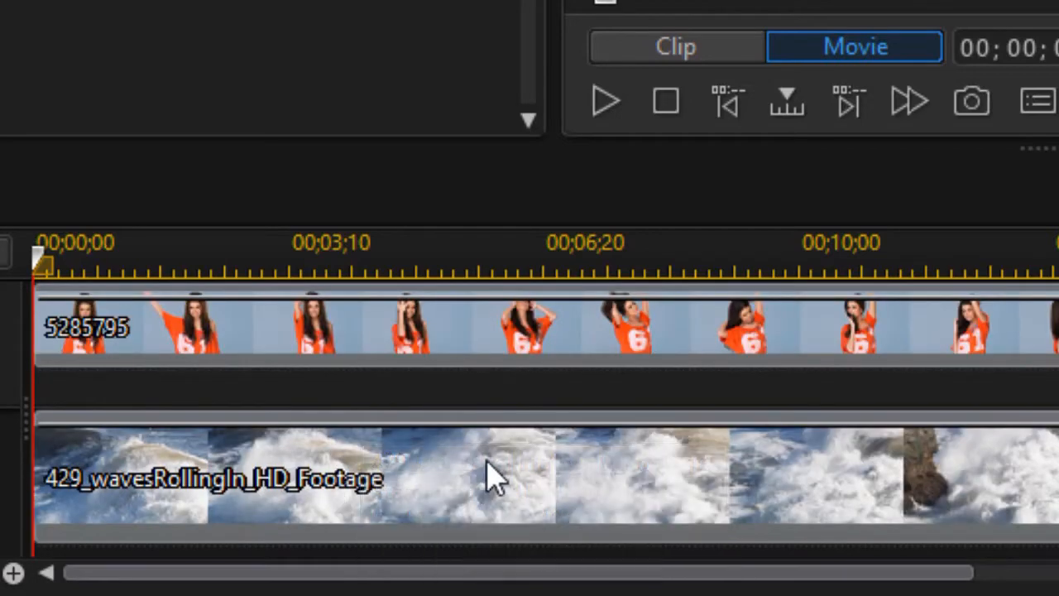
{"action": "left_click", "coordinate": [456, 507]}
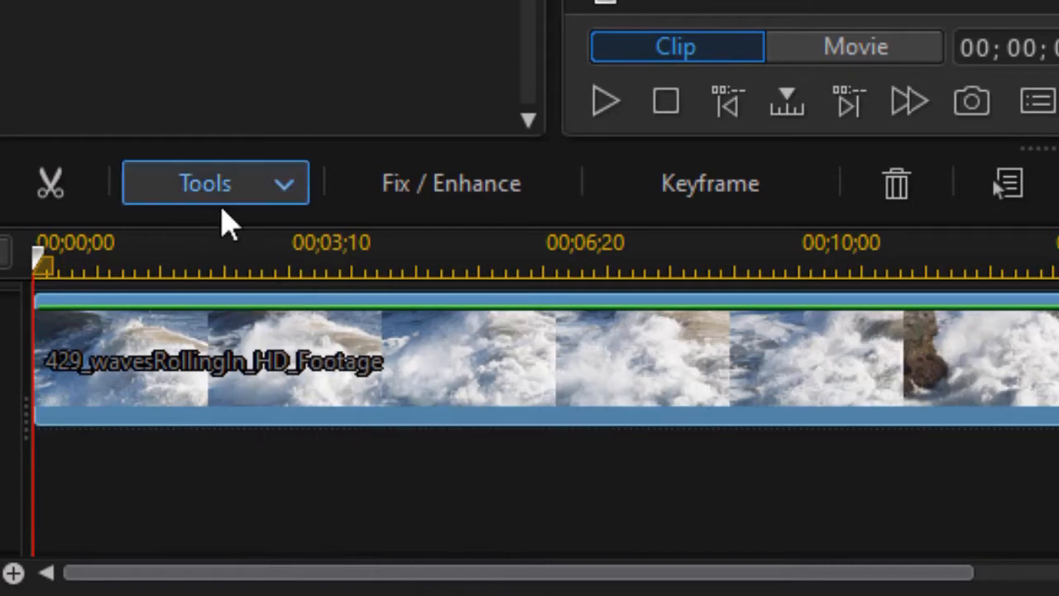
{"action": "left_click", "coordinate": [206, 180]}
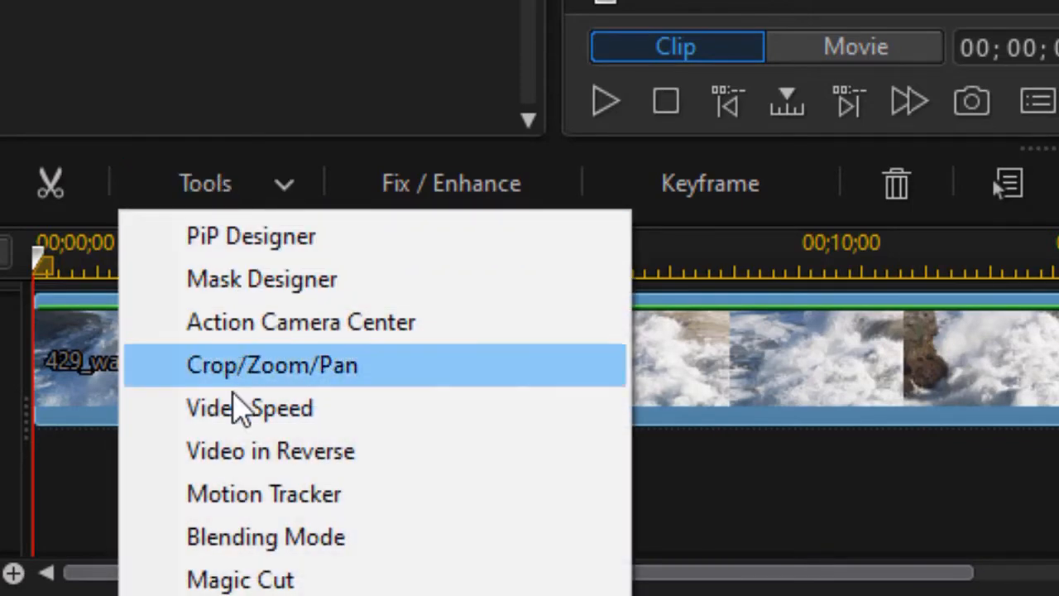
{"action": "left_click", "coordinate": [261, 546]}
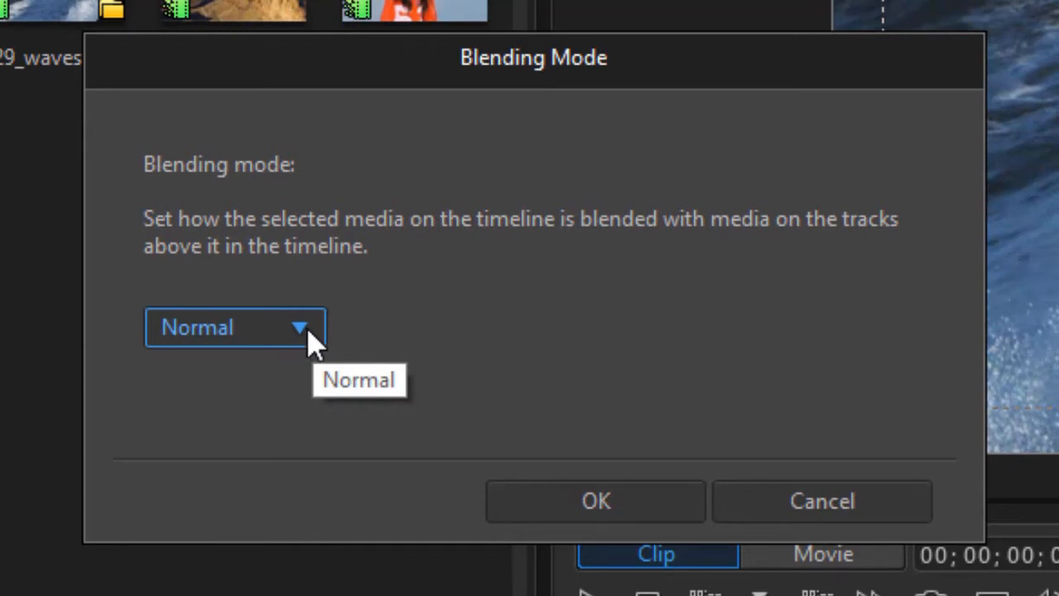
{"action": "left_click", "coordinate": [302, 331]}
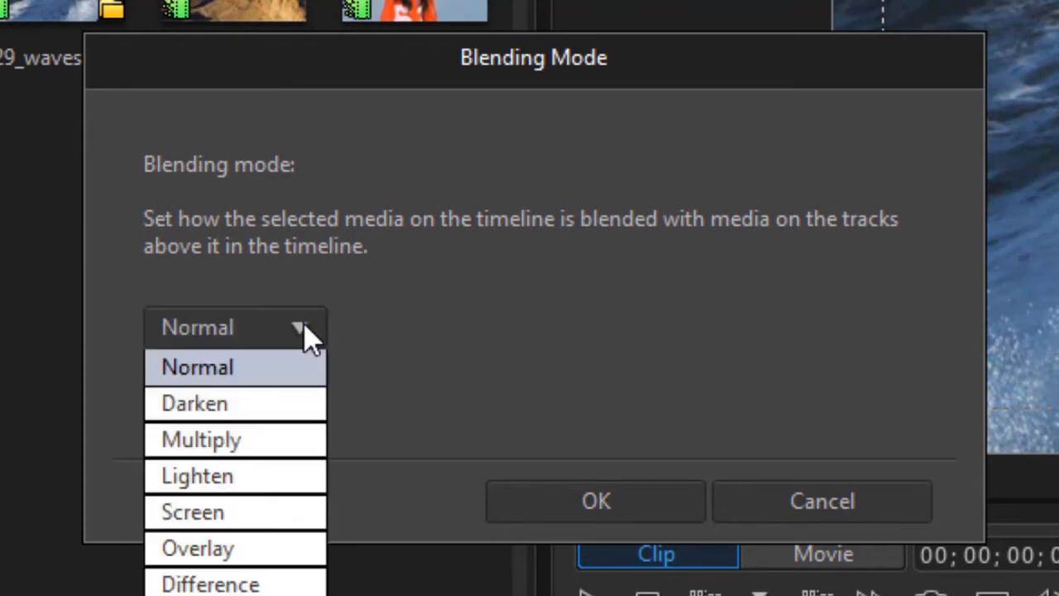
{"action": "left_click", "coordinate": [303, 441]}
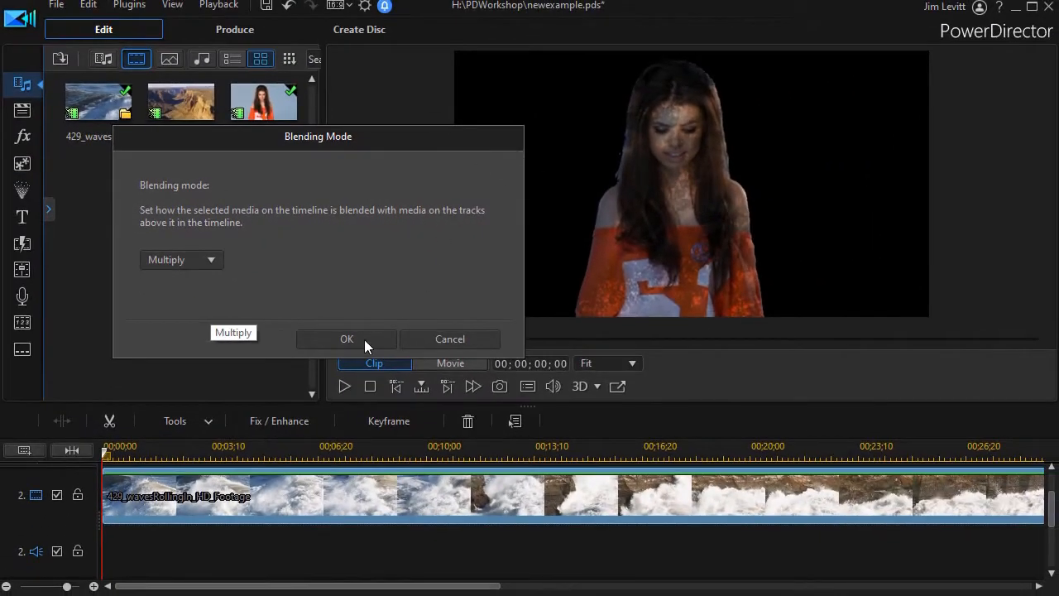
{"action": "left_click", "coordinate": [347, 339]}
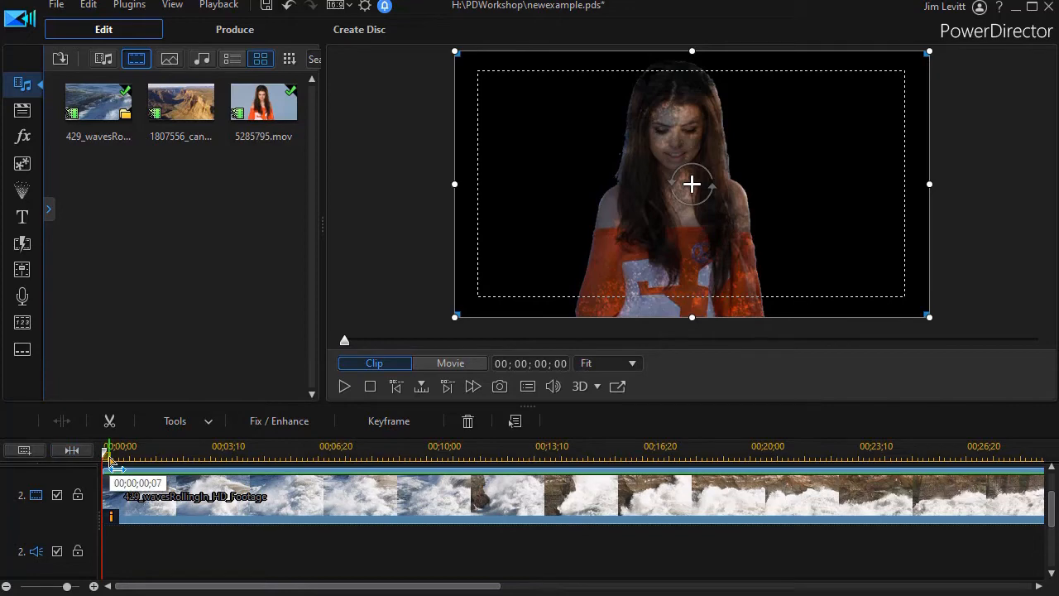
Step: Produce only the timeline range from the start to 00;00;11;10 as newexample2.mp4, and return to editing
{"action": "left_click_drag", "start_coordinate": [110, 459], "coordinate": [480, 505]}
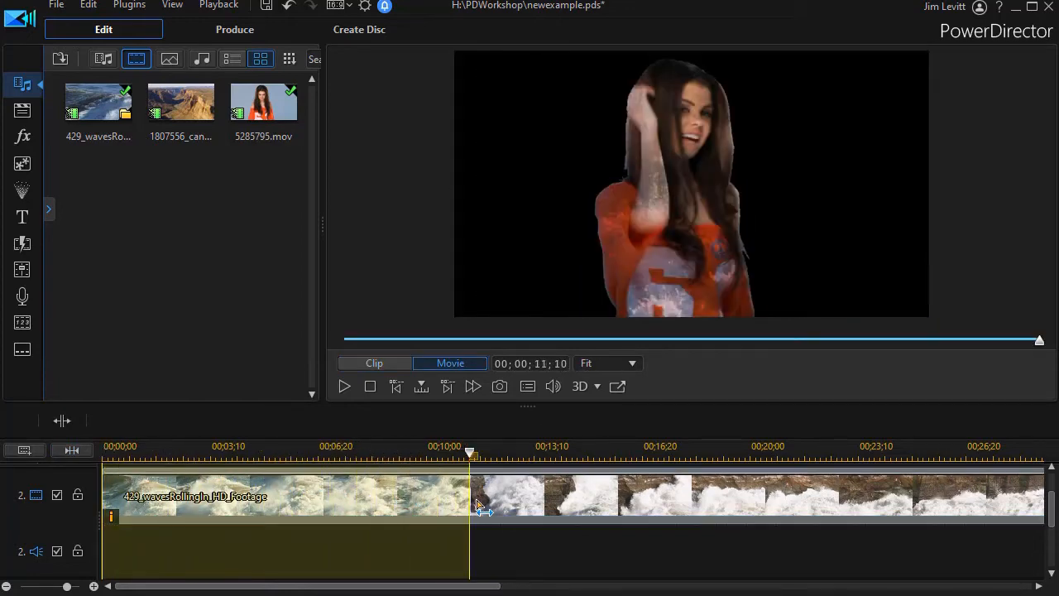
{"action": "left_click_drag", "start_coordinate": [478, 506], "coordinate": [479, 506]}
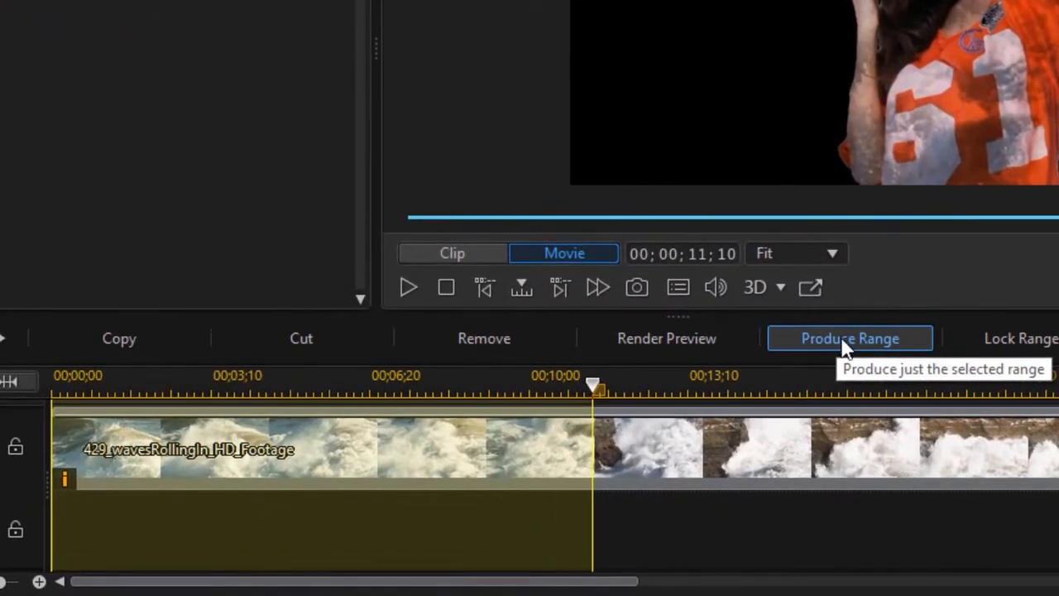
{"action": "left_click", "coordinate": [844, 346]}
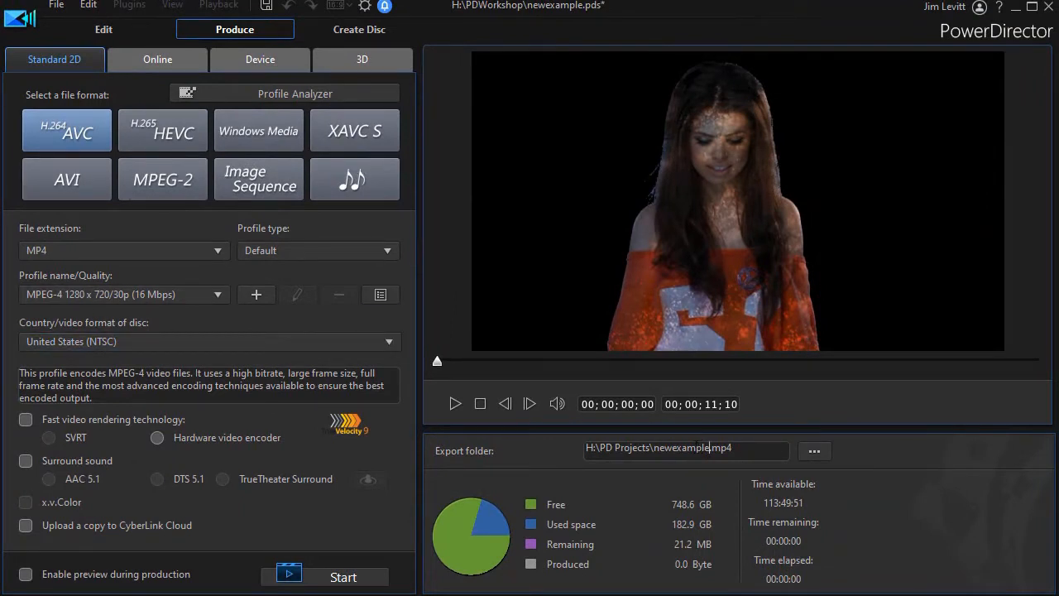
{"action": "type", "text": "2"}
{"action": "left_click", "coordinate": [358, 586]}
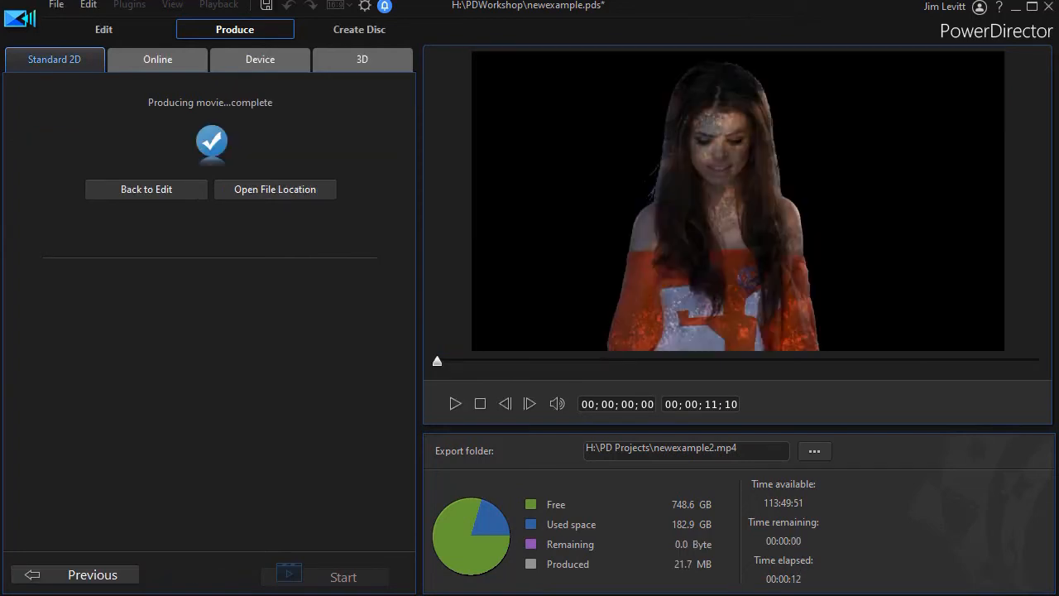
{"action": "left_click", "coordinate": [159, 196]}
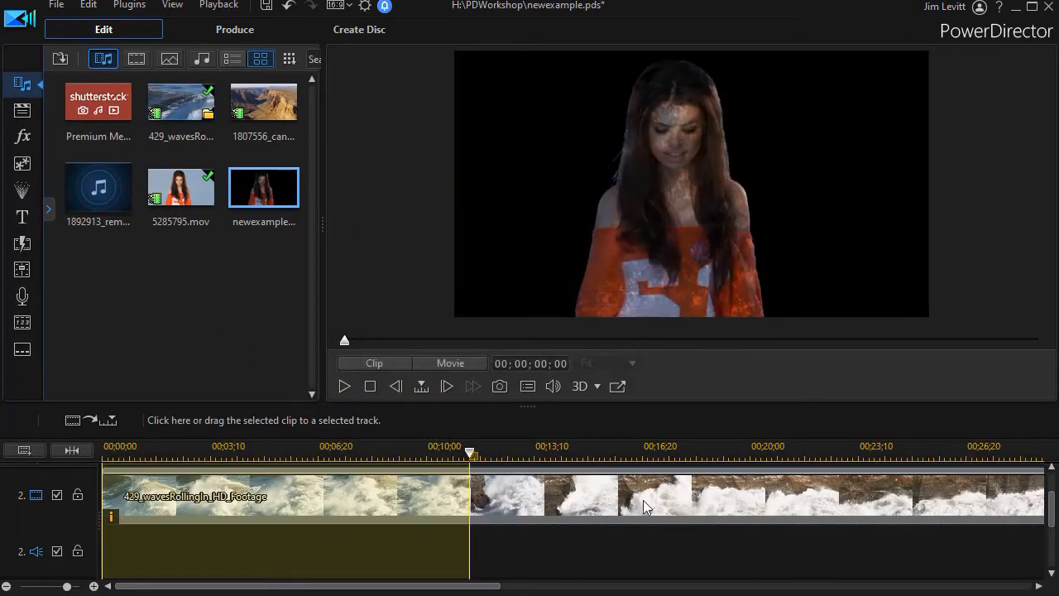
Step: Clear the timeline by deleting the waves clip from track 2 and the 5285795 clip from track 1
{"action": "left_click", "coordinate": [575, 545]}
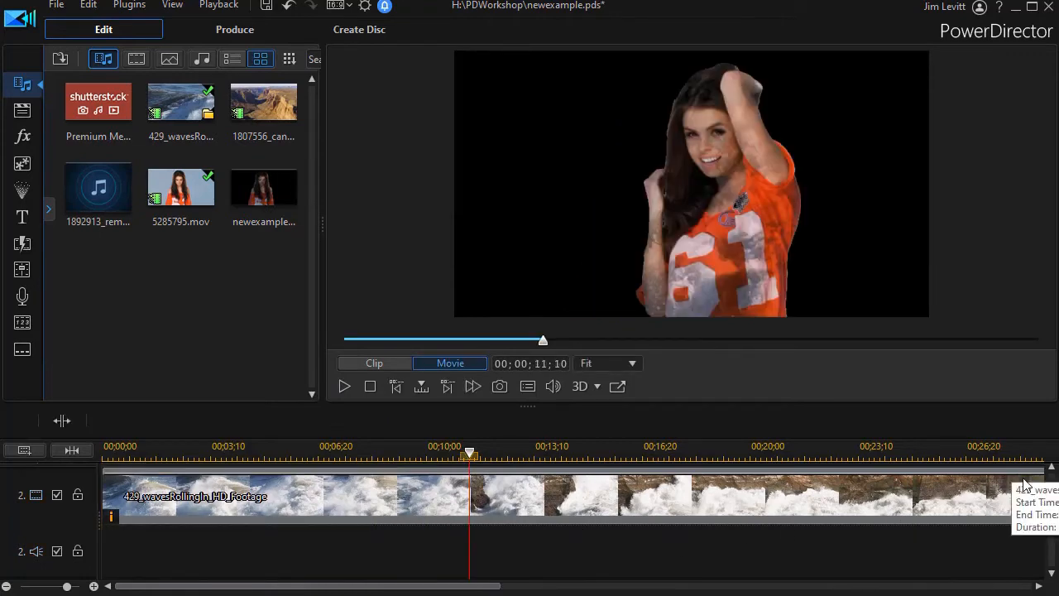
{"action": "scroll", "coordinate": [1034, 500], "scroll_direction": "up", "scroll_amount": 1}
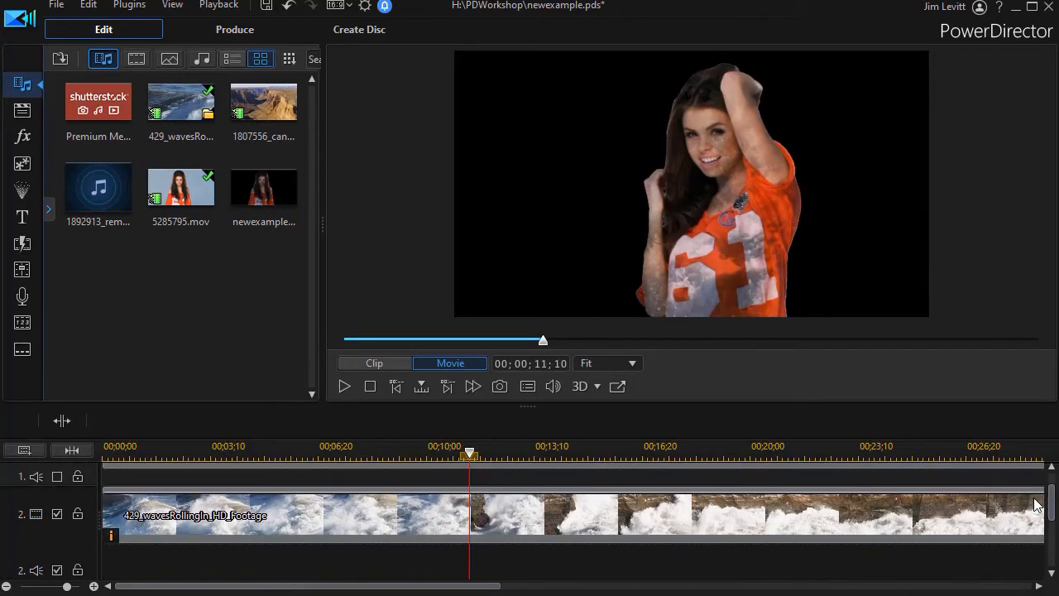
{"action": "left_click", "coordinate": [566, 520]}
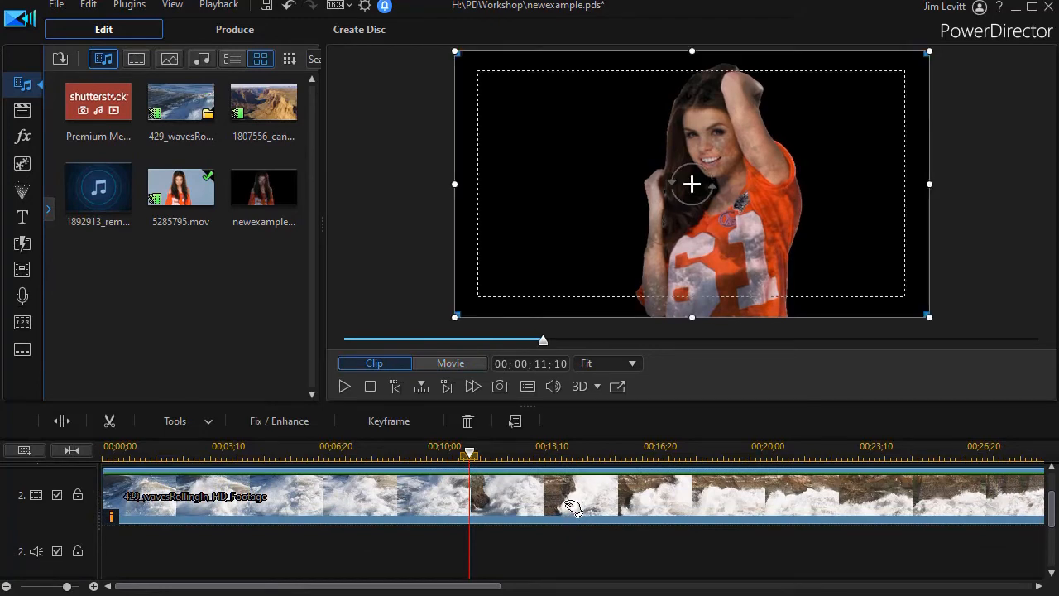
{"action": "key", "text": "Delete"}
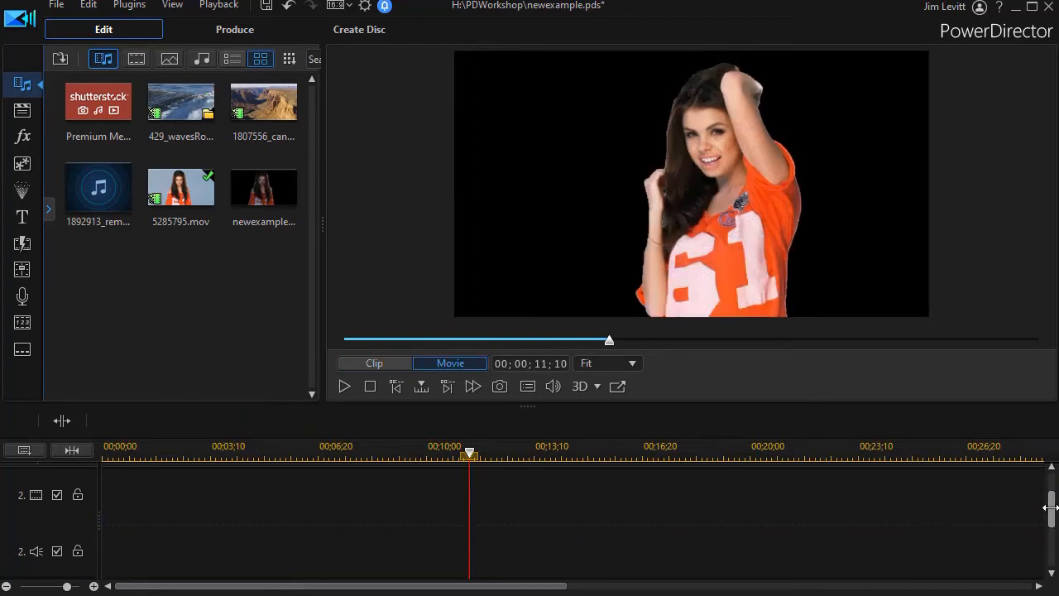
{"action": "left_click_drag", "start_coordinate": [1051, 500], "coordinate": [1028, 423]}
{"action": "left_click", "coordinate": [480, 491]}
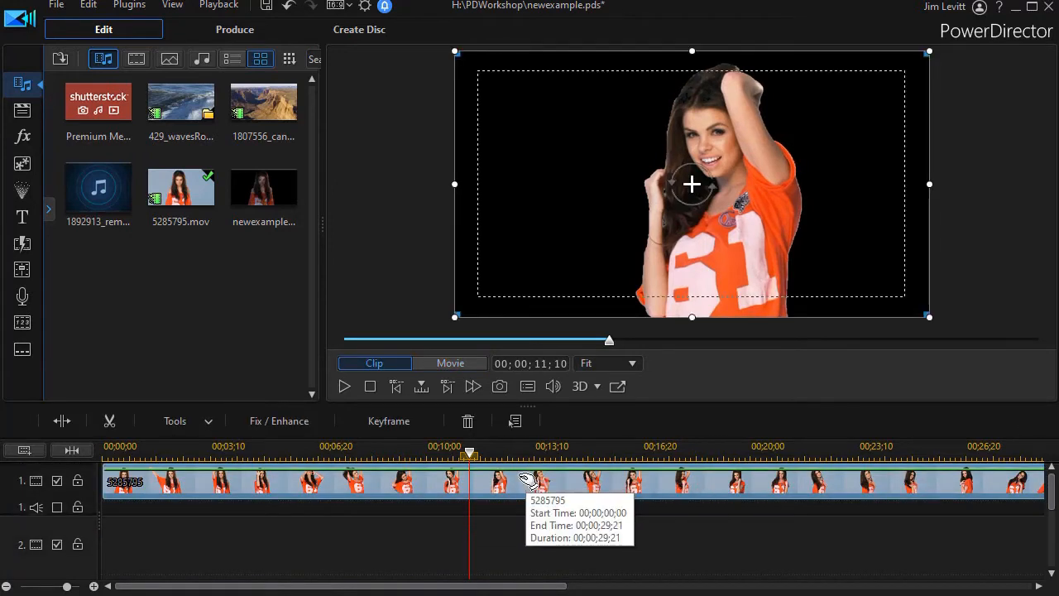
{"action": "key", "text": "Delete"}
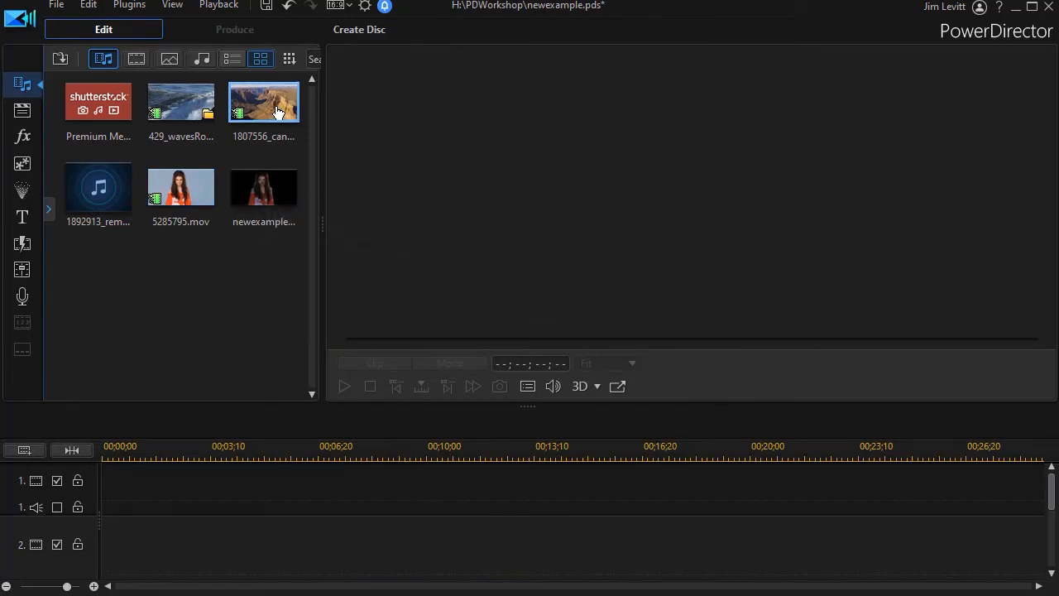
Step: Place the 1807556_canyonView clip on track 1, newexample2 on track 2 and the 1892913_rememberWhen music on audio track 3, all starting at zero
{"action": "left_click_drag", "start_coordinate": [271, 108], "coordinate": [133, 481]}
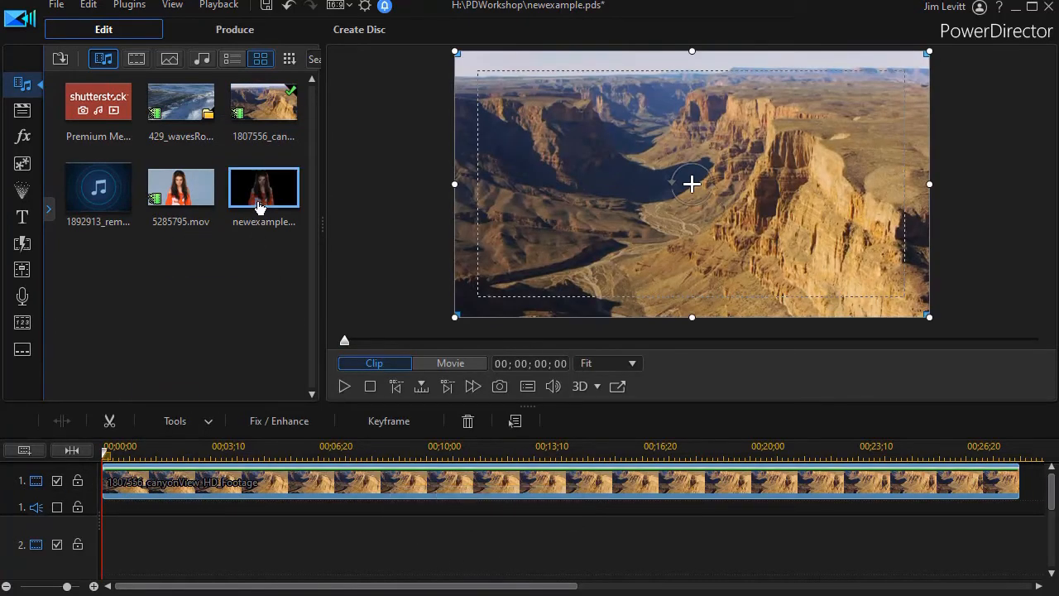
{"action": "left_click_drag", "start_coordinate": [267, 195], "coordinate": [101, 551]}
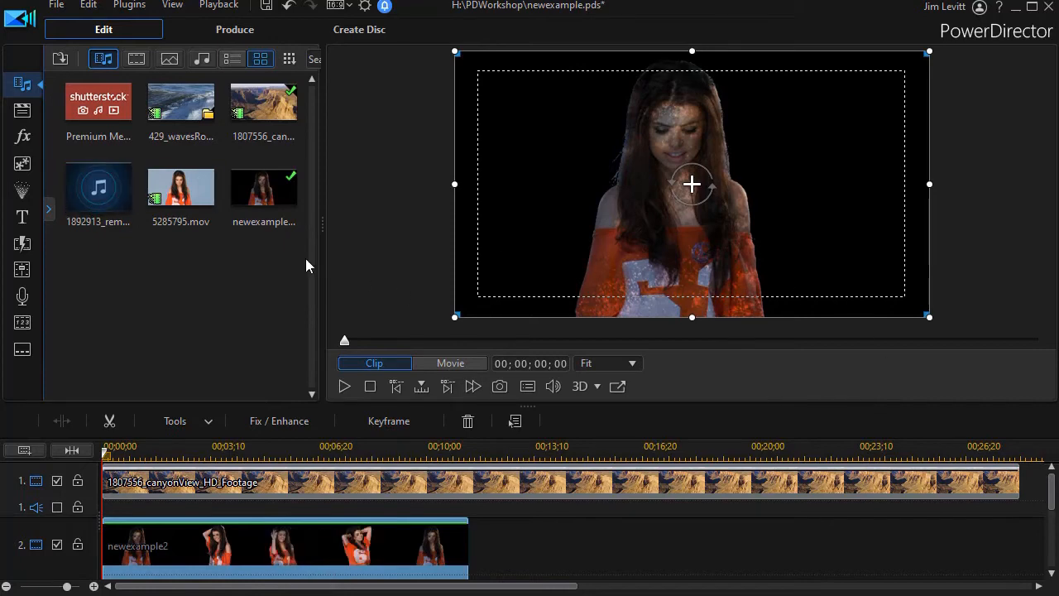
{"action": "left_click_drag", "start_coordinate": [81, 176], "coordinate": [101, 541]}
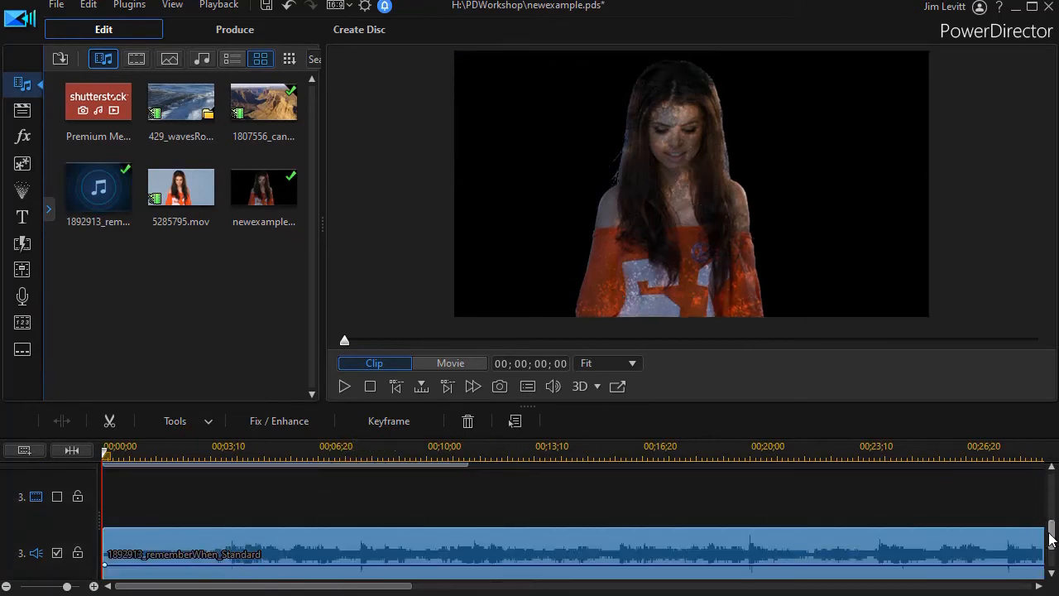
{"action": "scroll", "coordinate": [1044, 505], "scroll_direction": "up", "scroll_amount": 3}
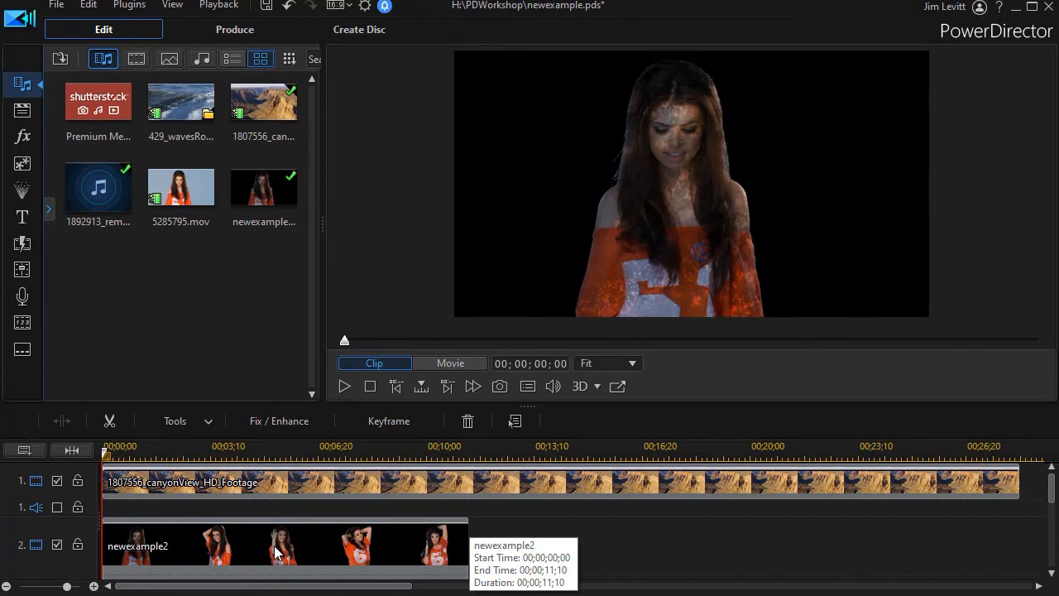
Step: Open the newexample2 clip in the PiP Designer and enable Chroma Key, sampling the black background as the key color
{"action": "left_click", "coordinate": [251, 552]}
{"action": "scroll", "coordinate": [252, 552], "scroll_direction": "down", "scroll_amount": 1}
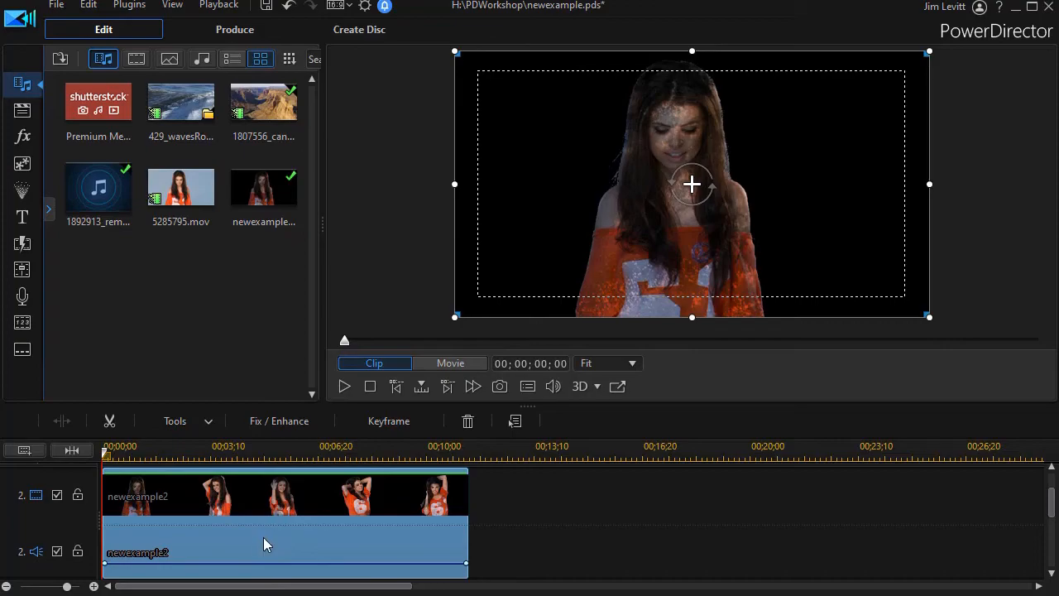
{"action": "double_click", "coordinate": [264, 537]}
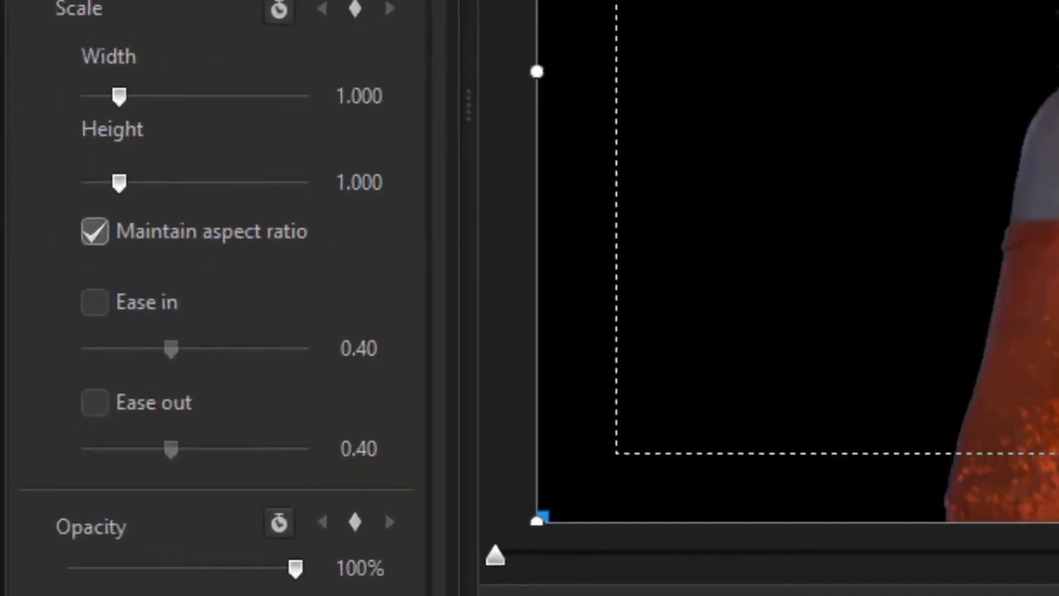
{"action": "scroll", "coordinate": [397, 227], "scroll_direction": "down", "scroll_amount": 5}
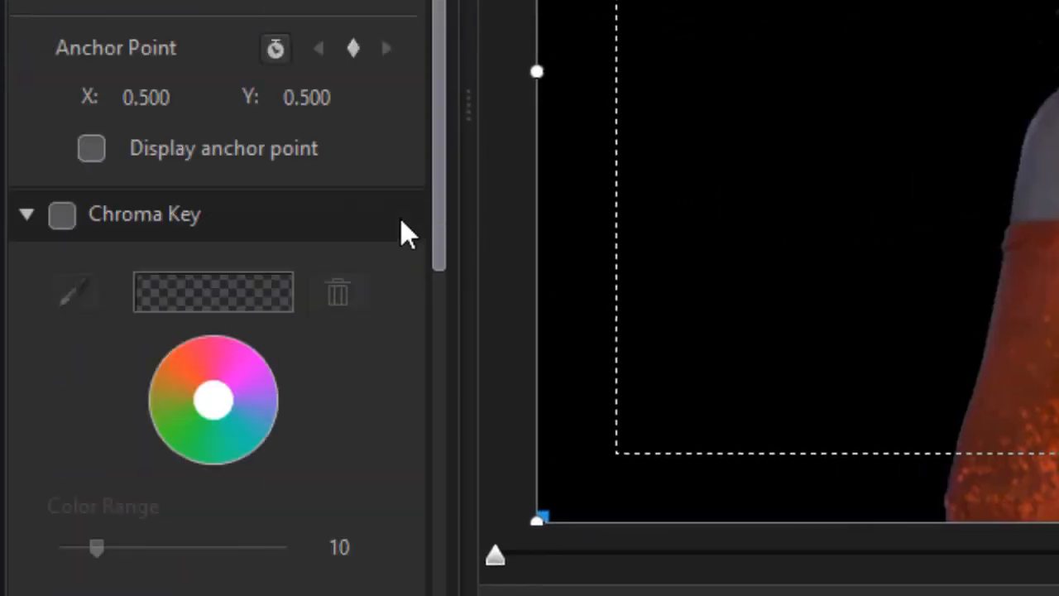
{"action": "left_click", "coordinate": [63, 217]}
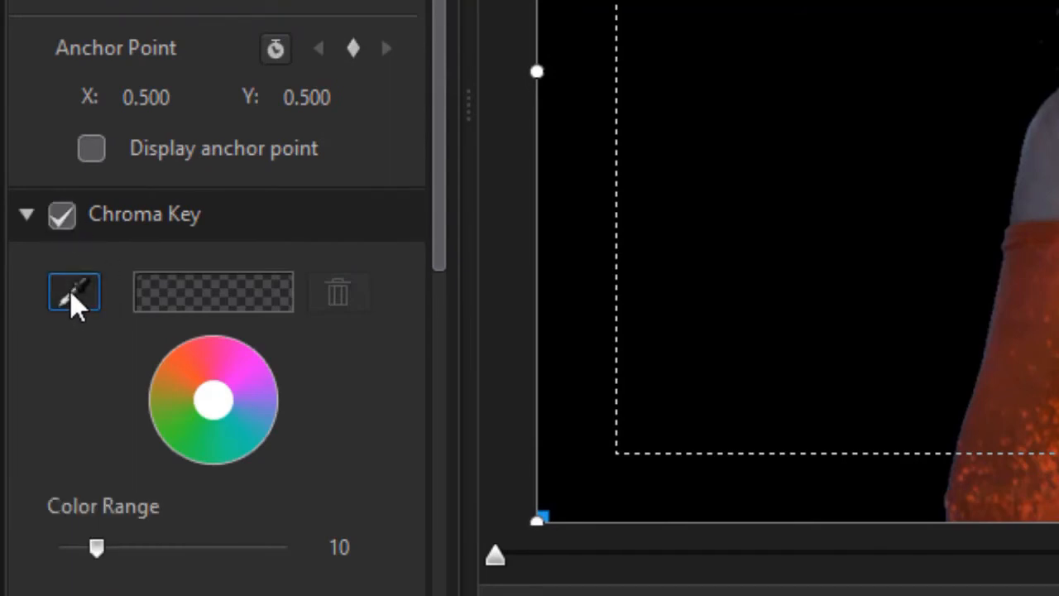
{"action": "left_click", "coordinate": [55, 297]}
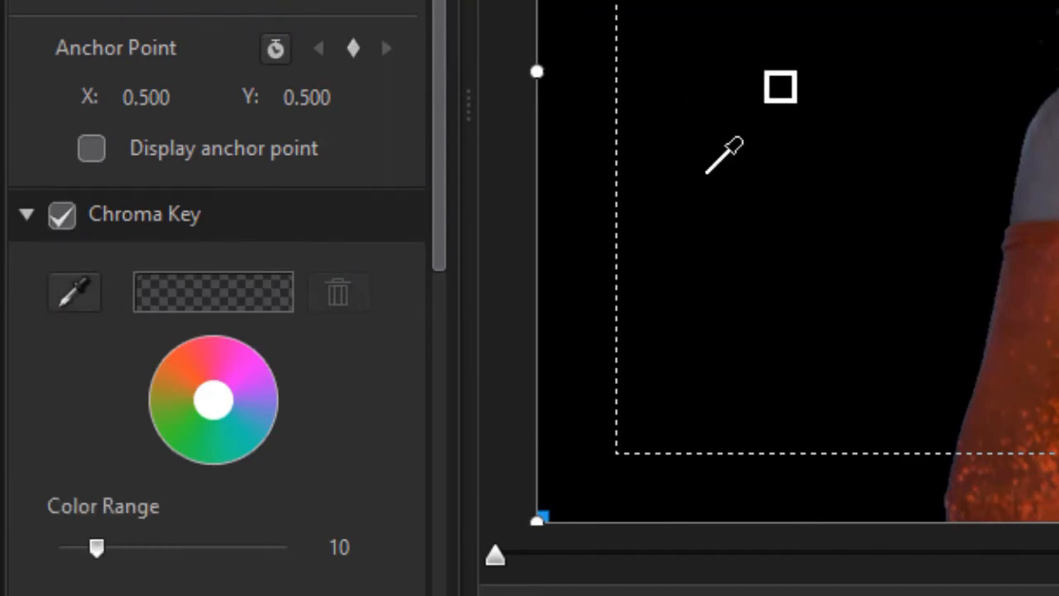
{"action": "left_click", "coordinate": [743, 154]}
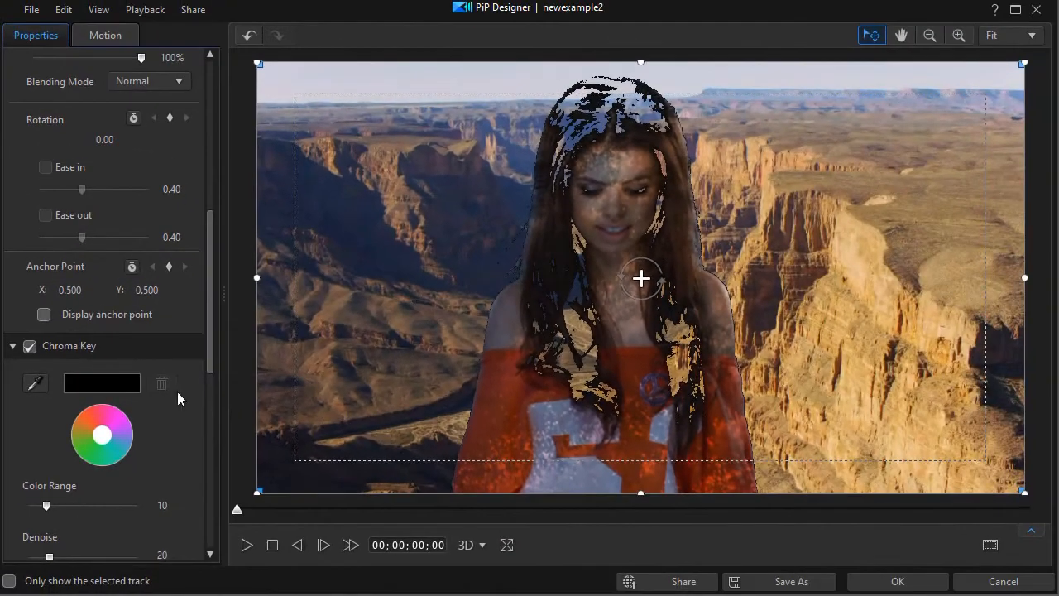
Step: Reduce the chroma key's Color Range to 1 and apply the changes to the newexample2 clip
{"action": "left_click_drag", "start_coordinate": [207, 352], "coordinate": [134, 387]}
{"action": "left_click_drag", "start_coordinate": [47, 378], "coordinate": [33, 385]}
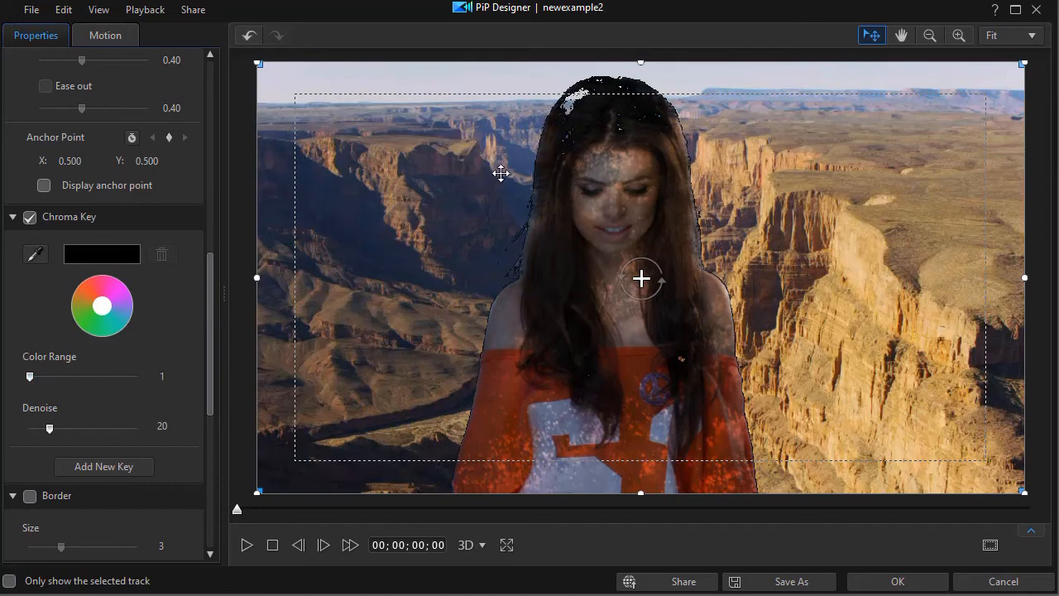
{"action": "left_click", "coordinate": [902, 582]}
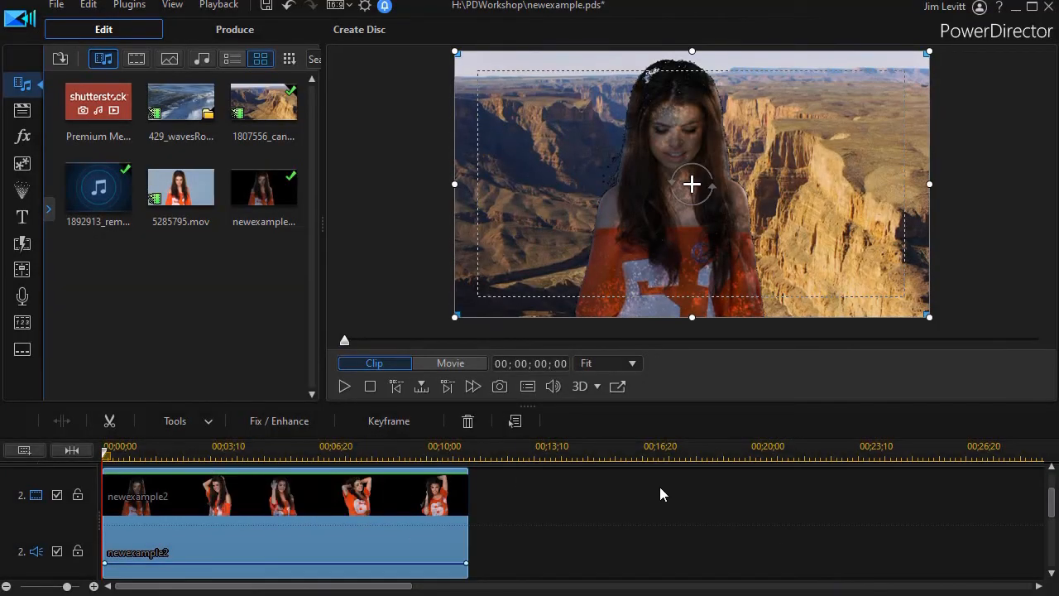
Step: Play the composite of the keyed woman over the canyon footage from the start
{"action": "scroll", "coordinate": [1040, 494], "scroll_direction": "up", "scroll_amount": 2}
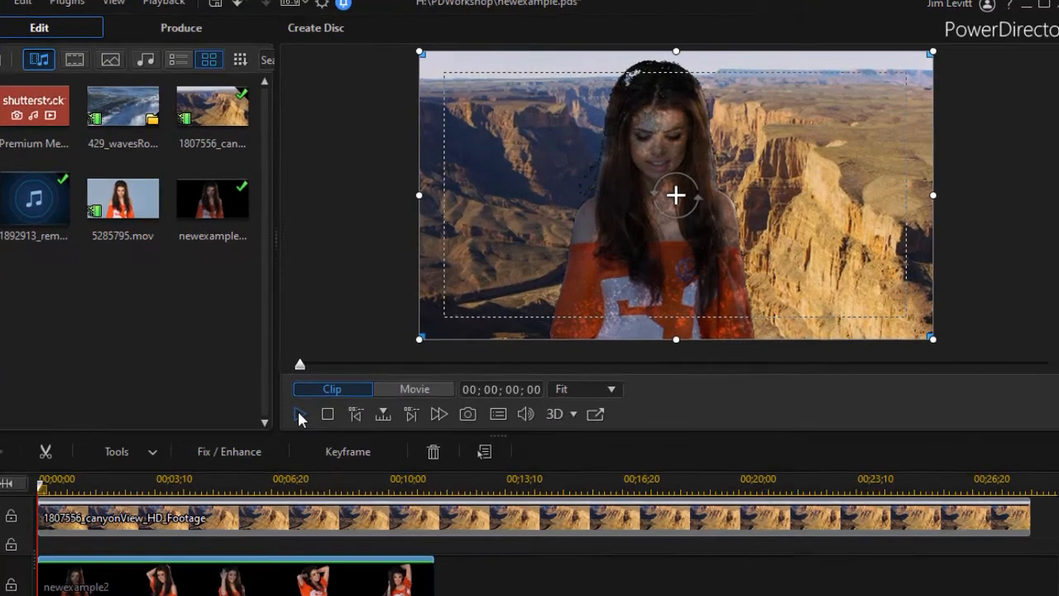
{"action": "left_click", "coordinate": [300, 416]}
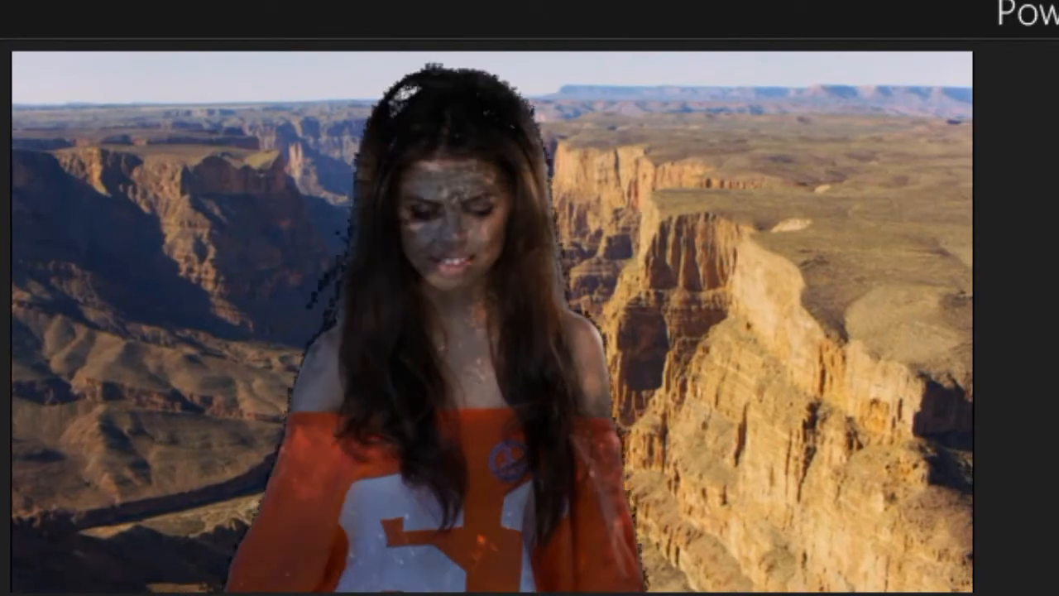